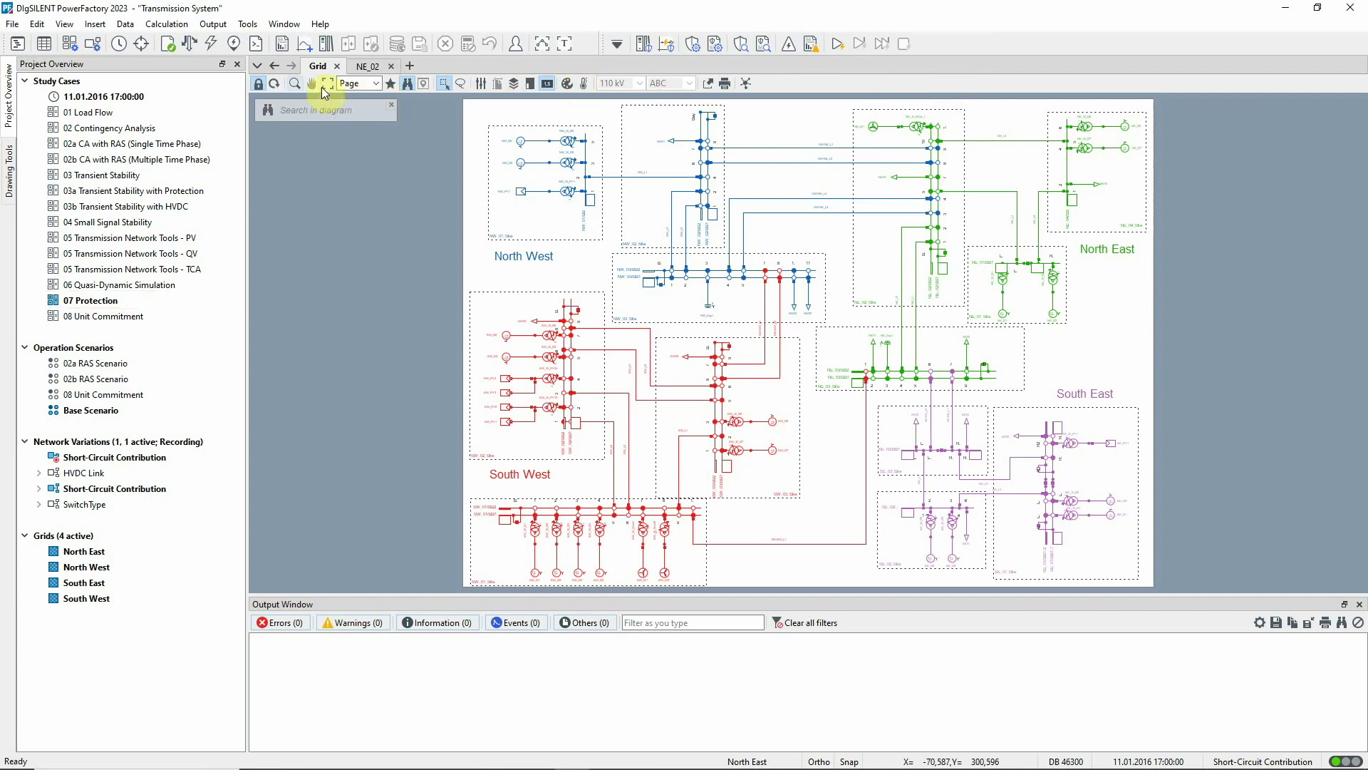
Step: Zoom the grid diagram into the North East region
{"action": "left_click", "coordinate": [294, 84]}
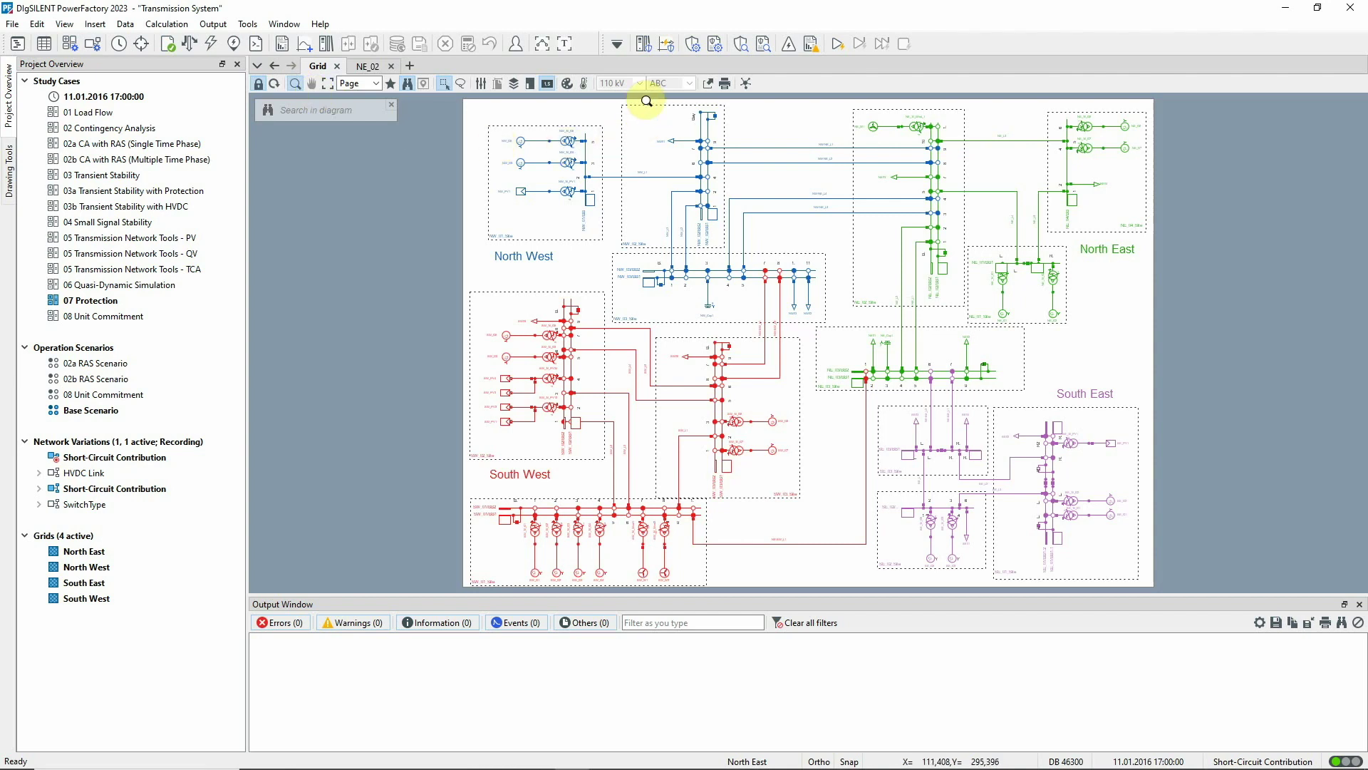
{"action": "left_click_drag", "start_coordinate": [643, 102], "coordinate": [1165, 351]}
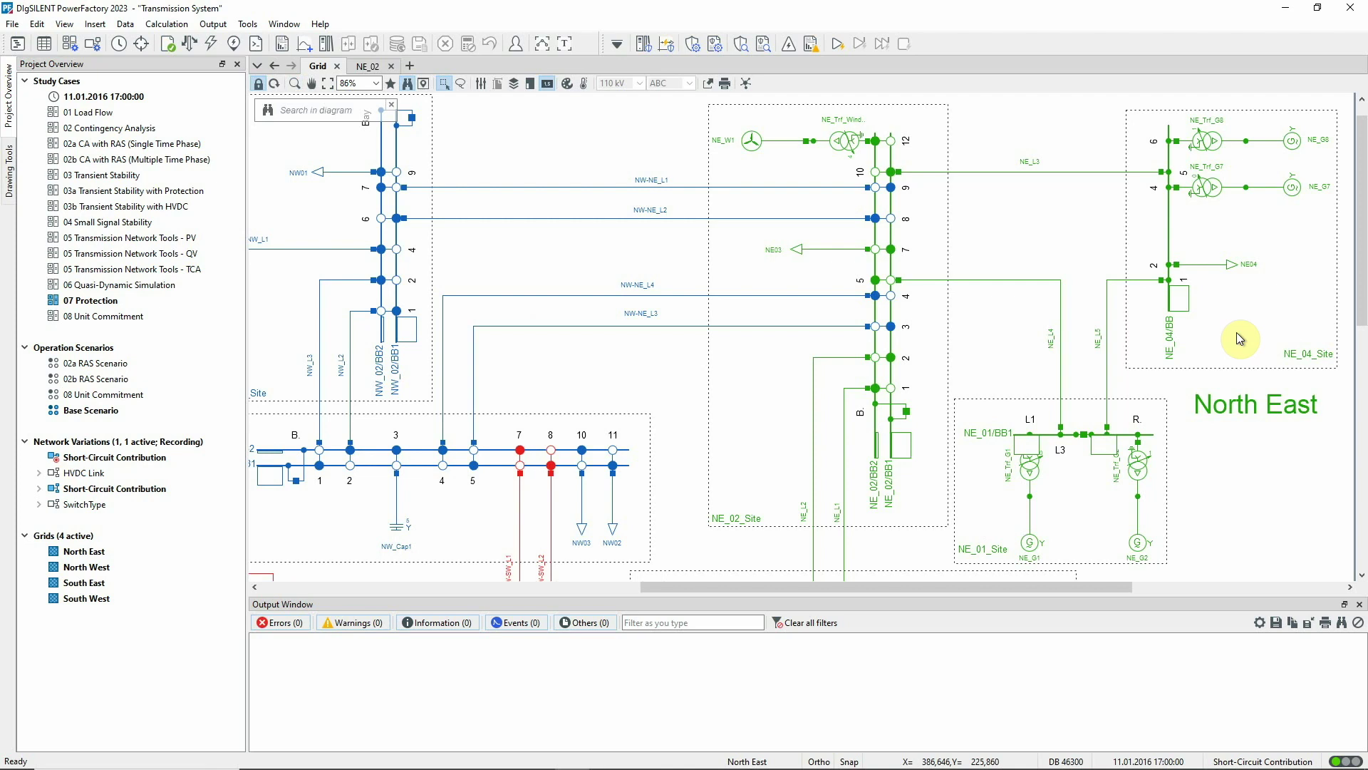
Step: List all devices in line NE_L5's cubicle at NE_01
{"action": "right_click", "coordinate": [1106, 422]}
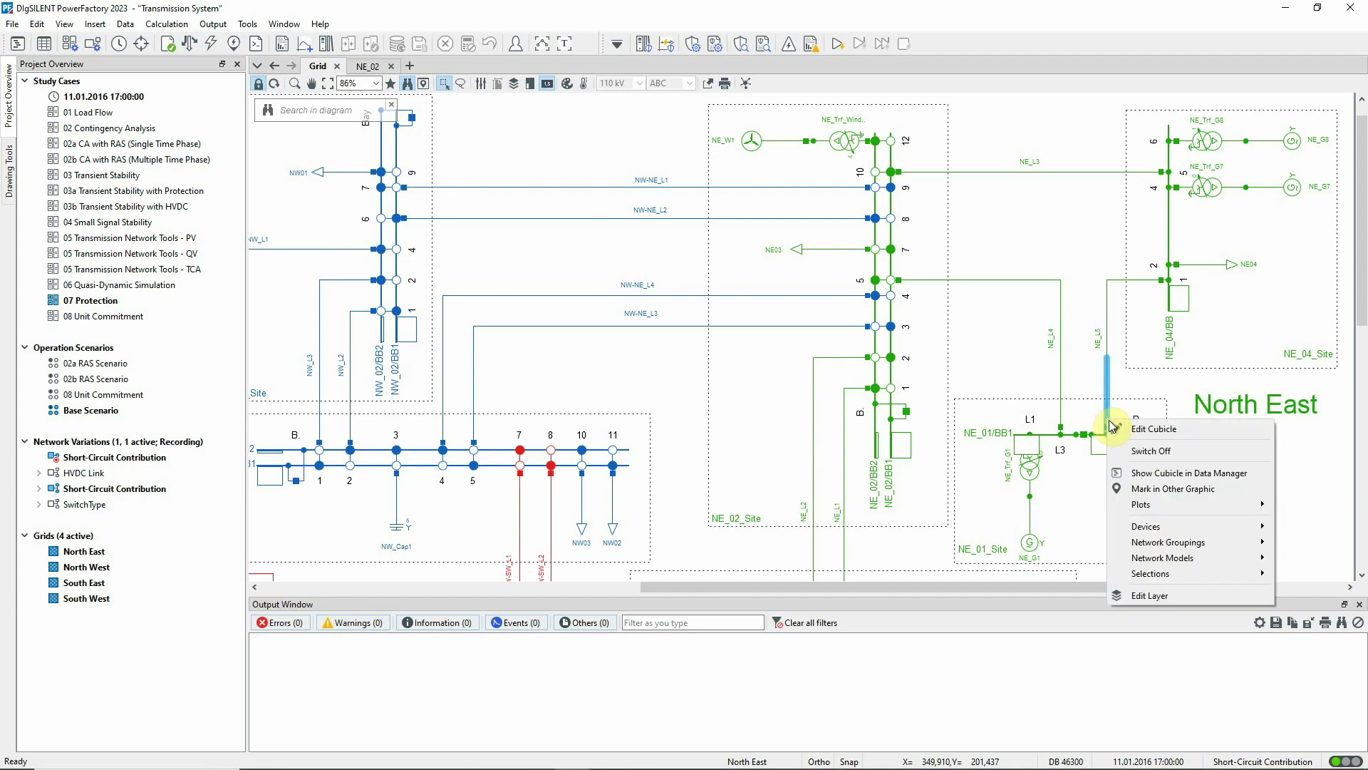
{"action": "mouse_move", "coordinate": [1126, 528]}
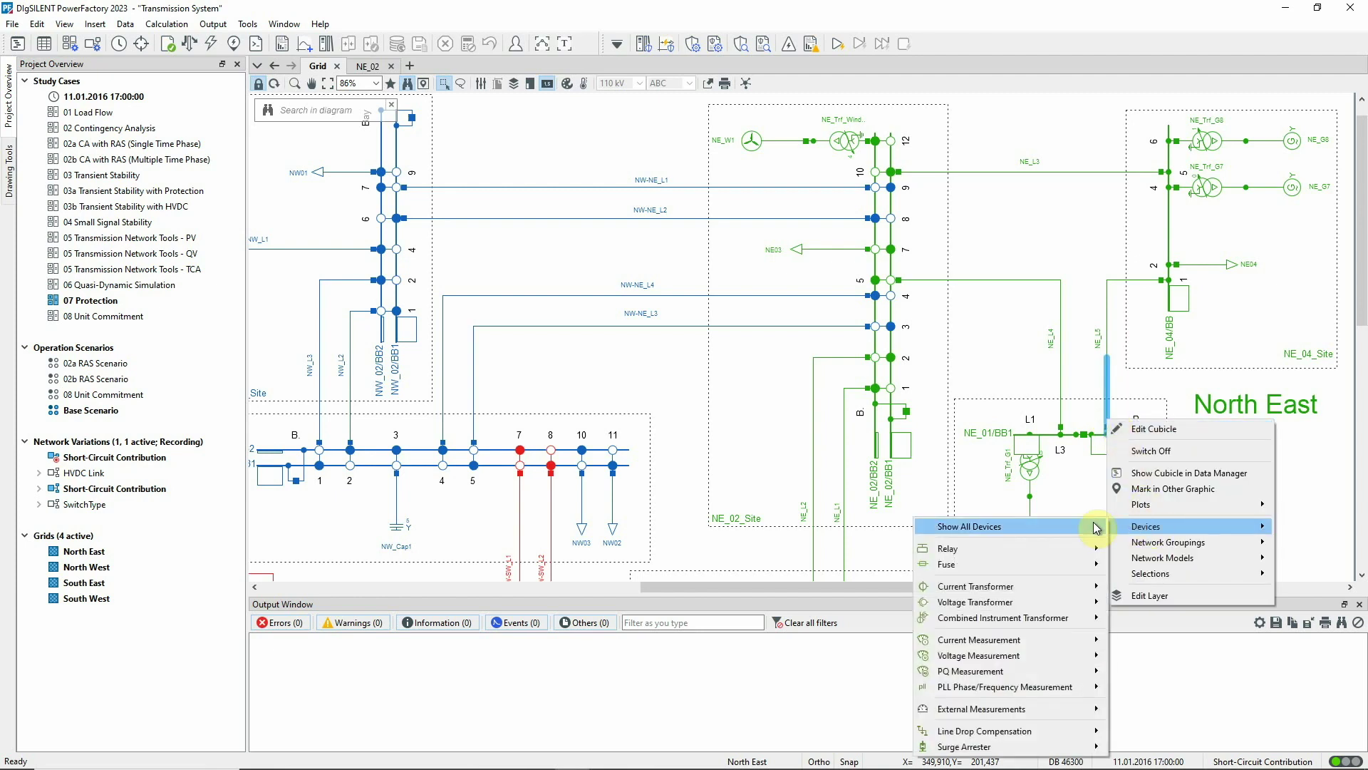
{"action": "left_click", "coordinate": [1042, 527]}
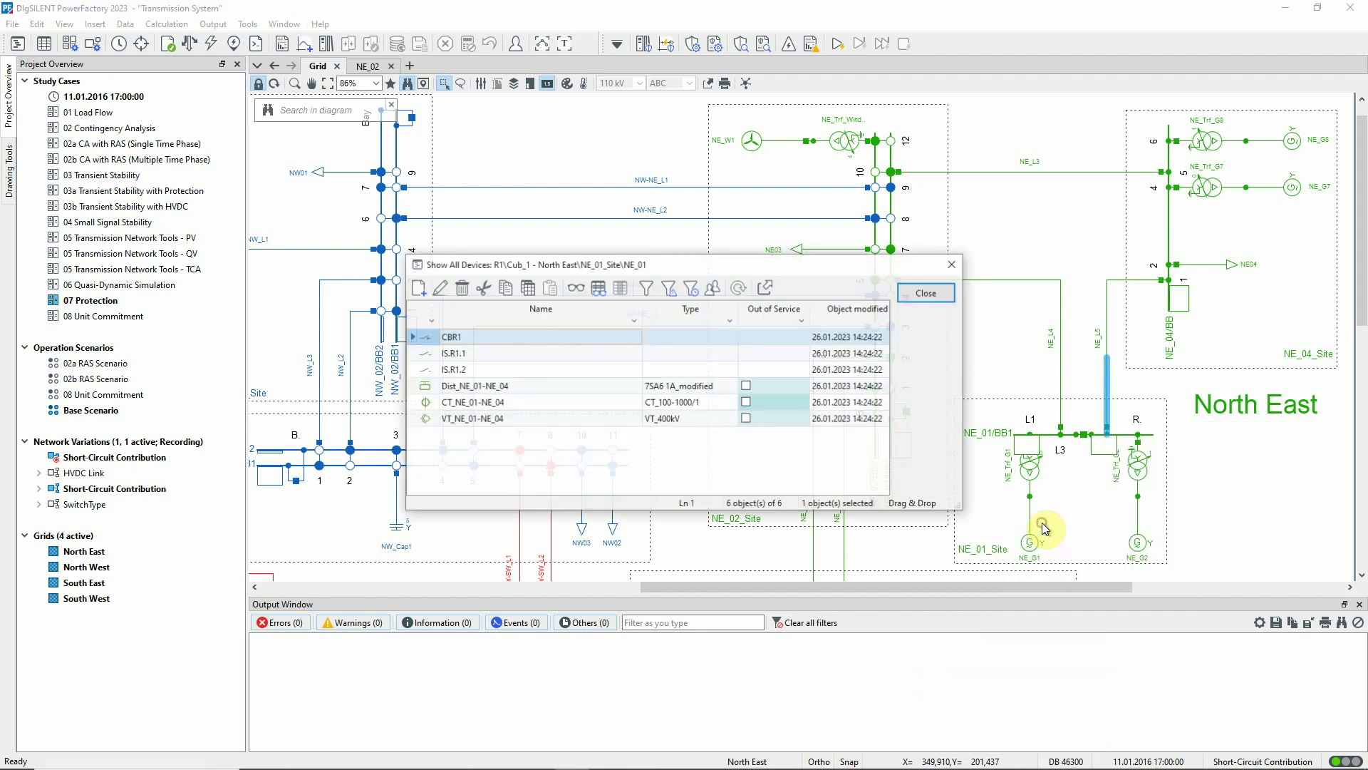
Step: Inspect relay Dist_NE_01-NE_04 and its Distance Polygonal settings, closing without changes
{"action": "double_click", "coordinate": [426, 389]}
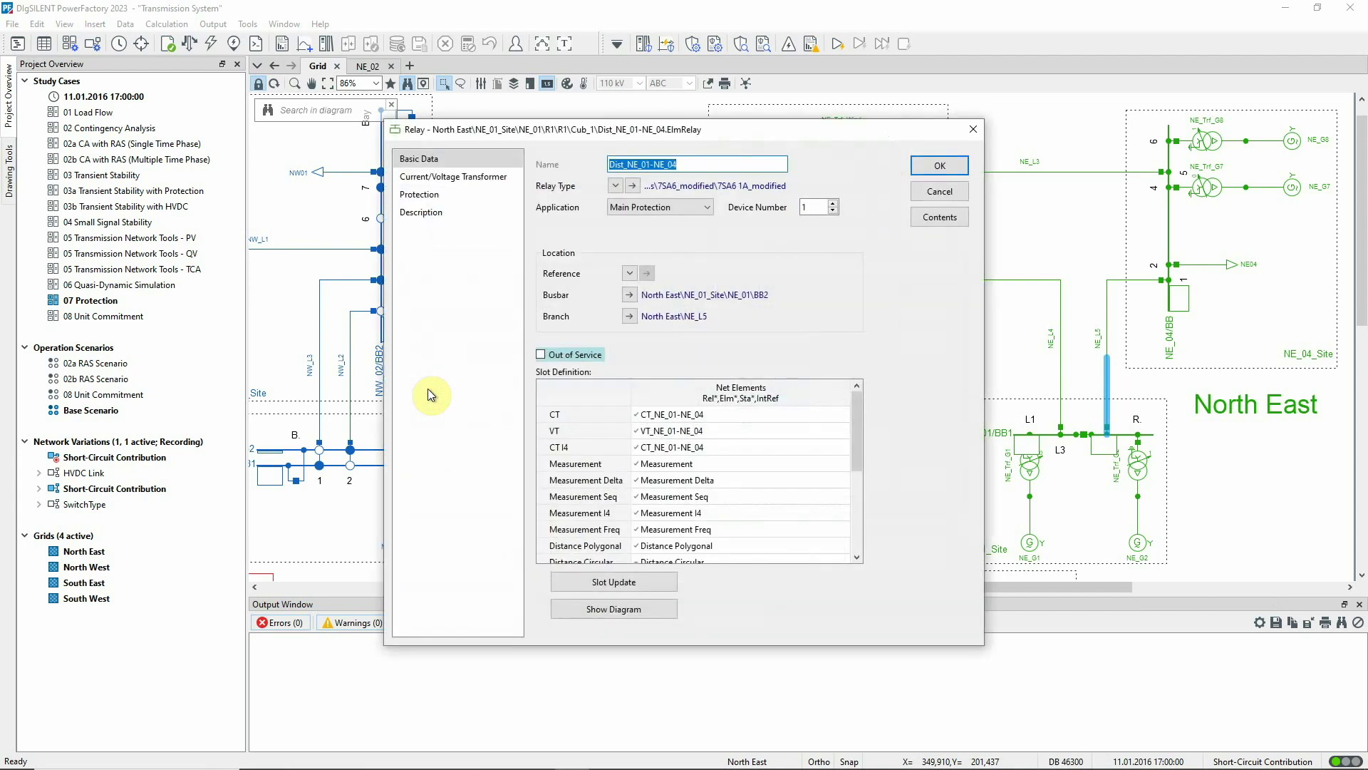
{"action": "double_click", "coordinate": [664, 549]}
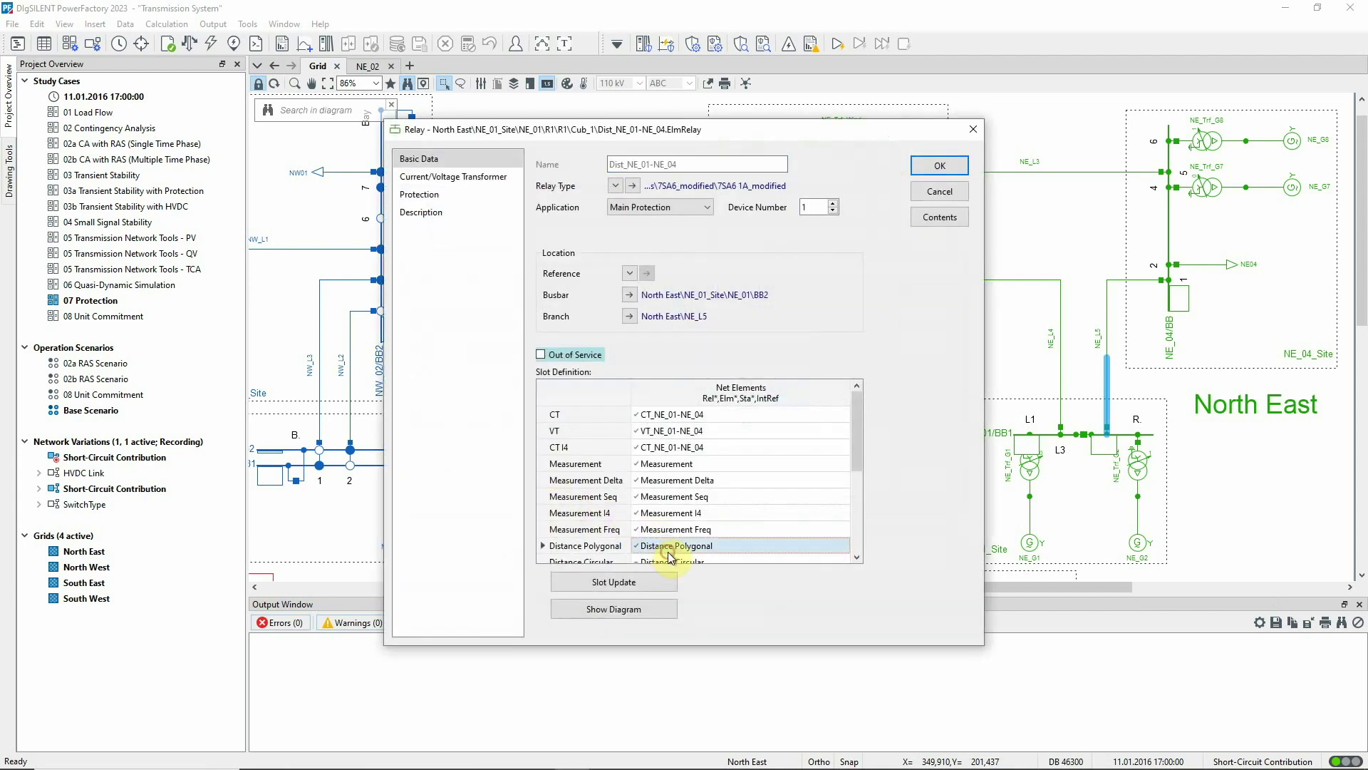
{"action": "left_click", "coordinate": [923, 308]}
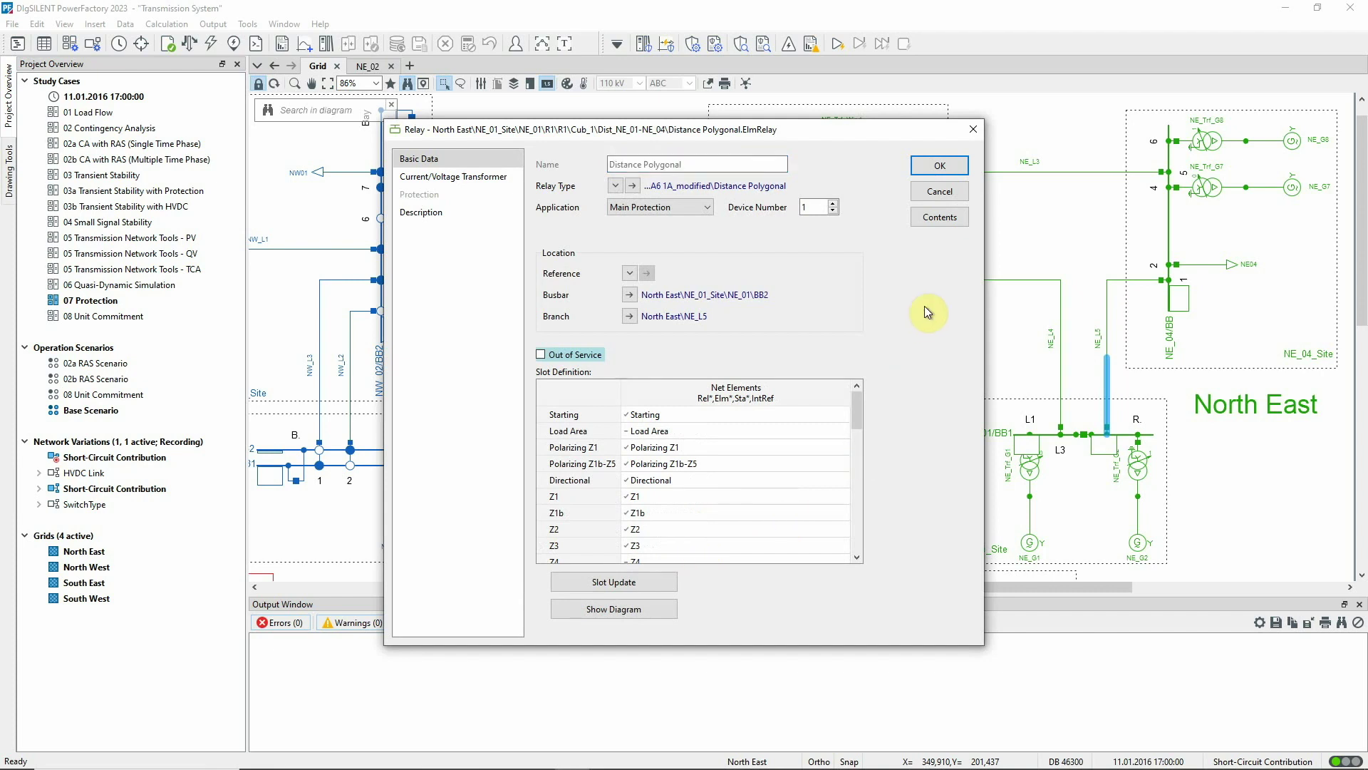
{"action": "left_click", "coordinate": [951, 192]}
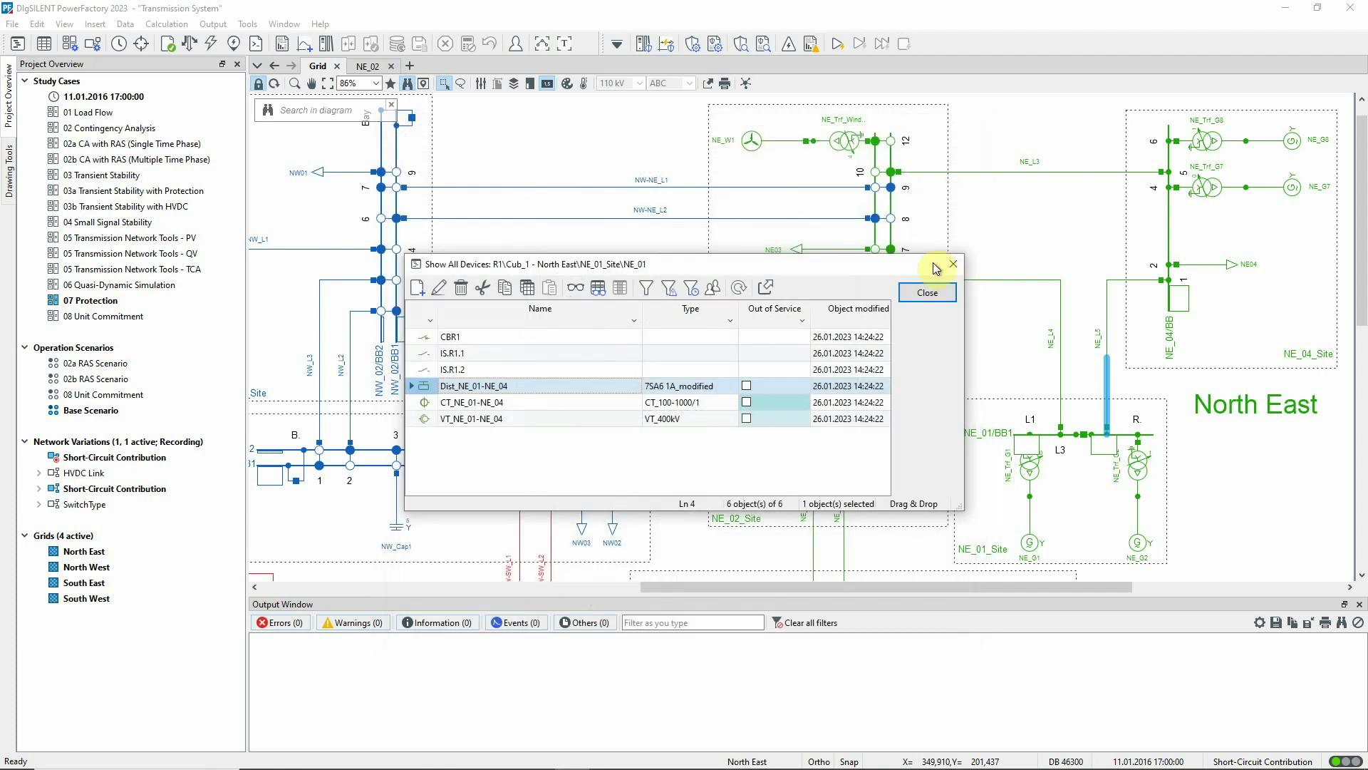
{"action": "left_click", "coordinate": [921, 292]}
{"action": "left_click", "coordinate": [1022, 250]}
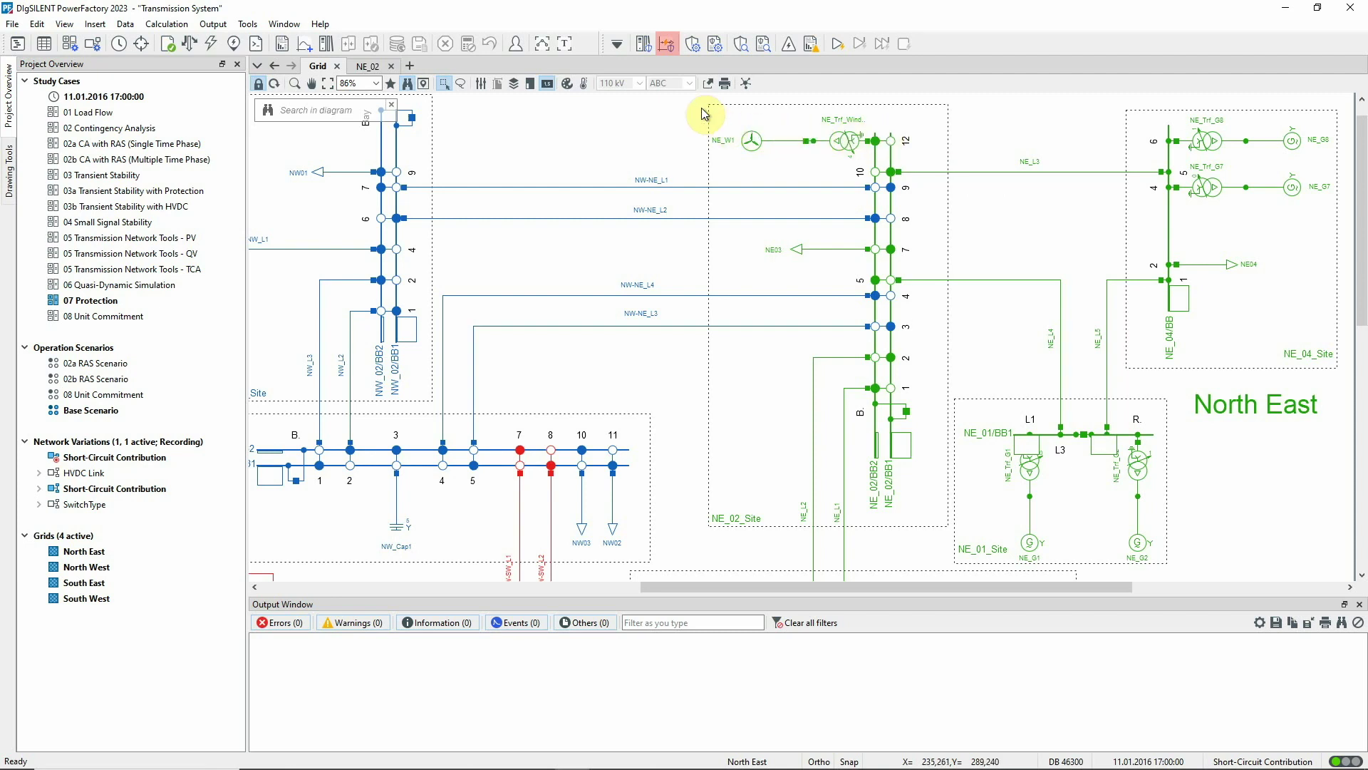
Step: Set up reach colouring for relays Dist_NE_02-NW_02_1 and Dist_NE_04-NE_02
{"action": "left_click", "coordinate": [668, 45]}
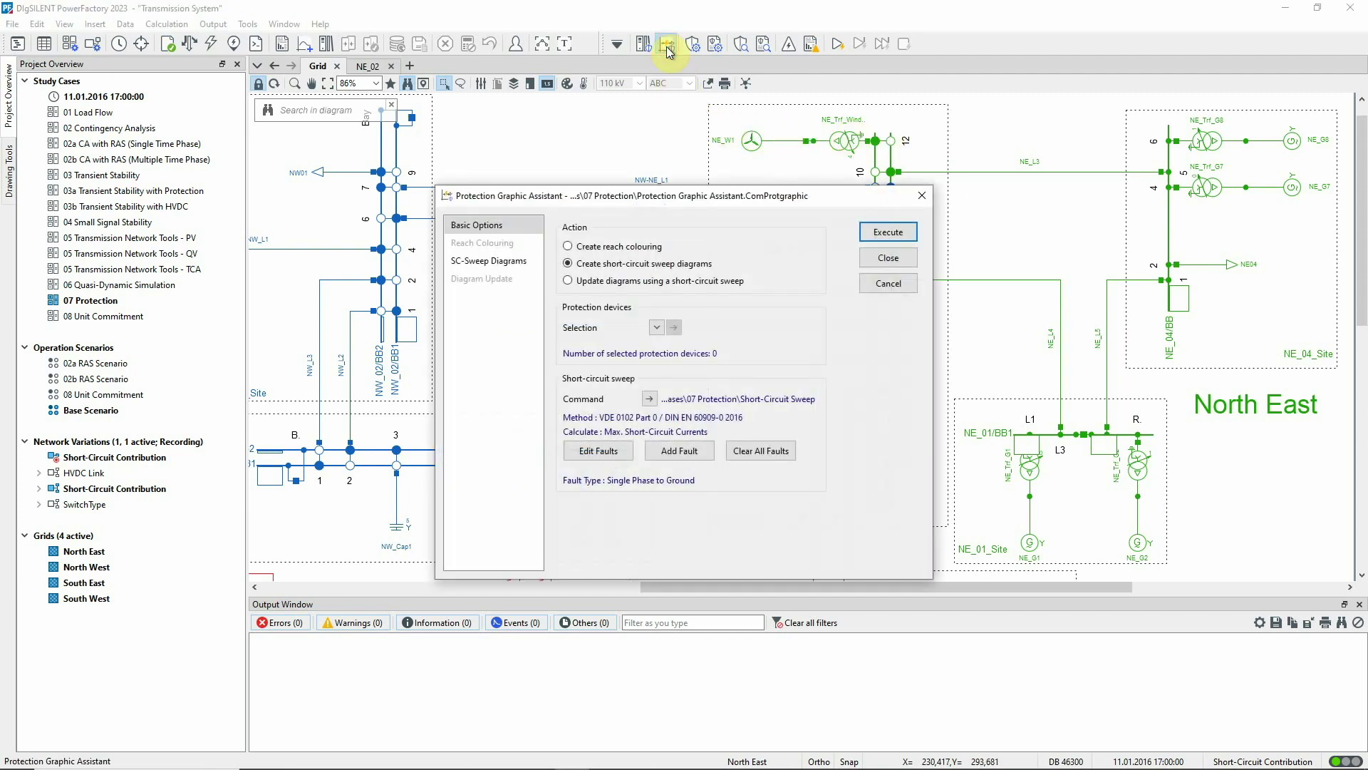
{"action": "left_click", "coordinate": [649, 251]}
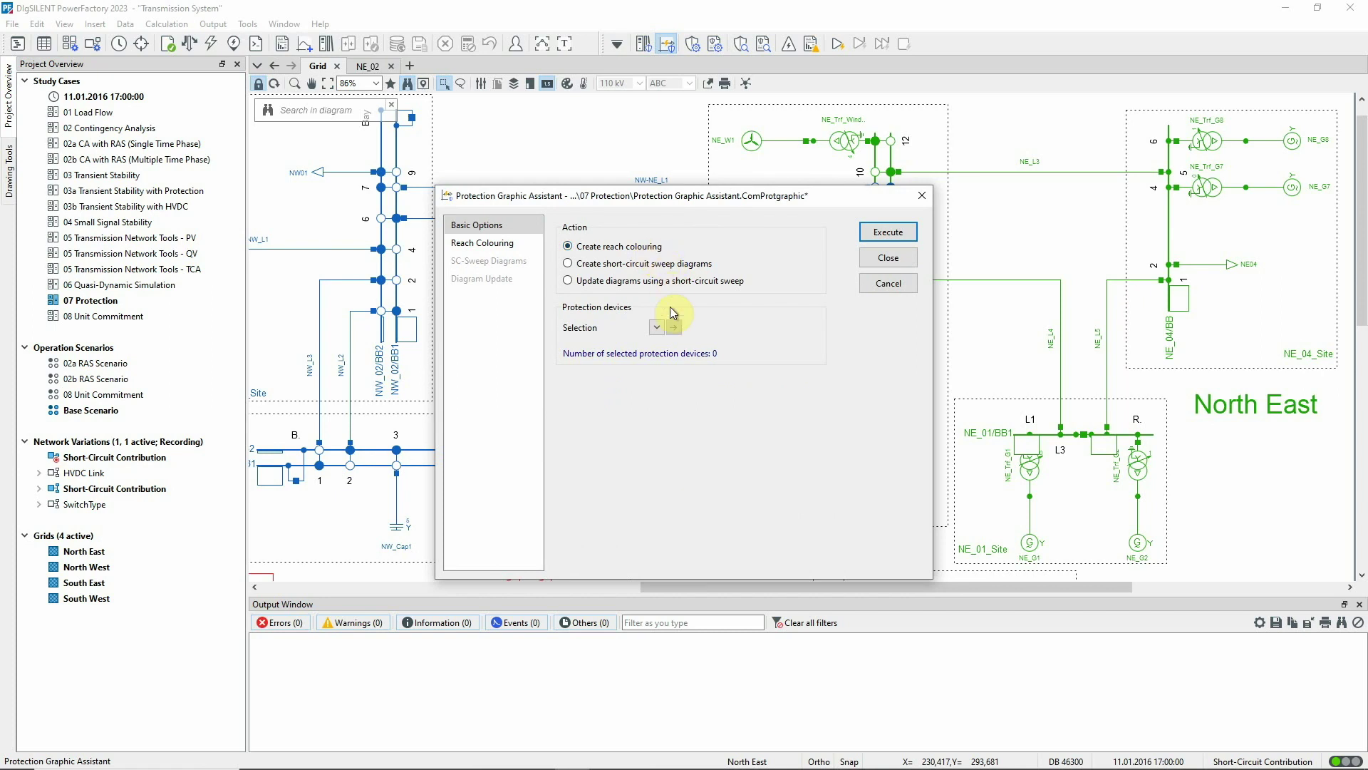
{"action": "left_click", "coordinate": [657, 327]}
{"action": "left_click", "coordinate": [663, 346]}
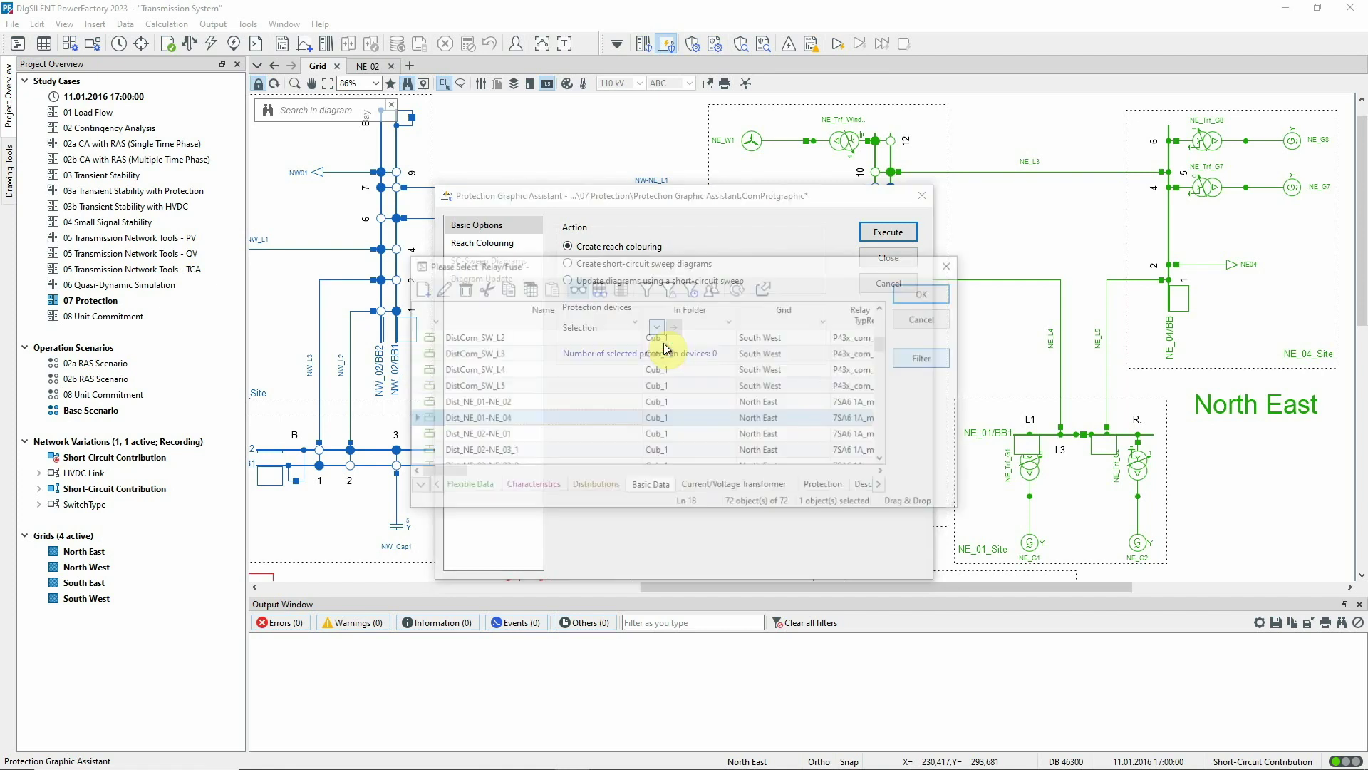
{"action": "left_click", "coordinate": [708, 375]}
{"action": "scroll", "coordinate": [709, 384], "scroll_direction": "down", "scroll_amount": 1}
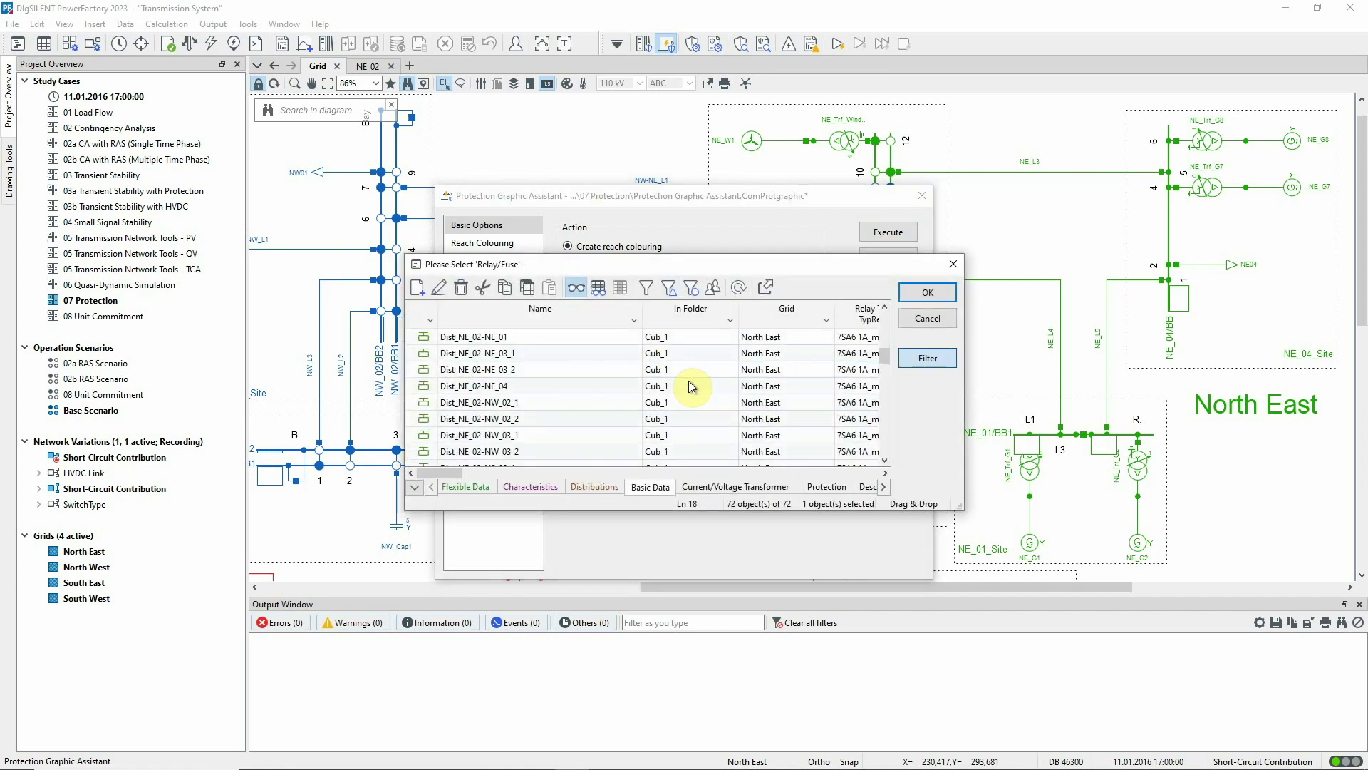
{"action": "left_click", "coordinate": [421, 403]}
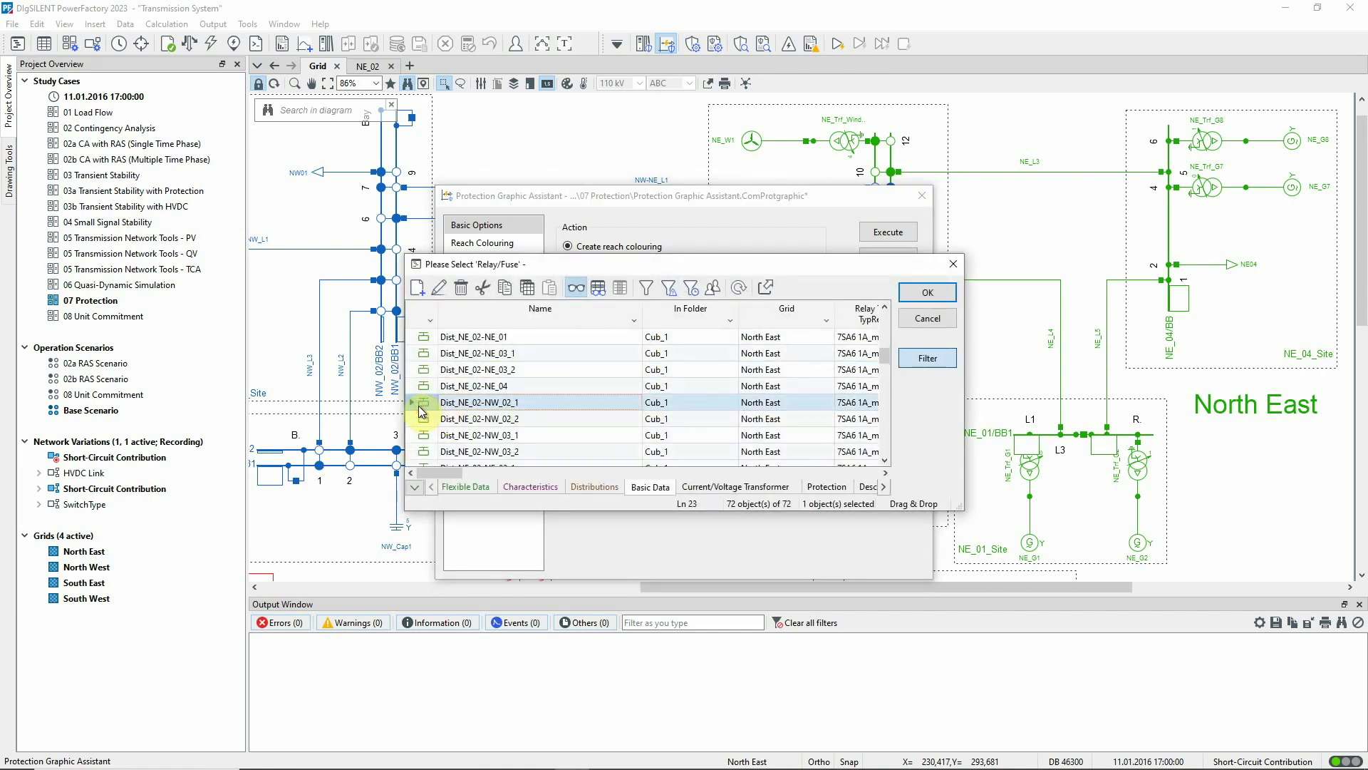
{"action": "scroll", "coordinate": [434, 438], "scroll_direction": "down", "scroll_amount": 3}
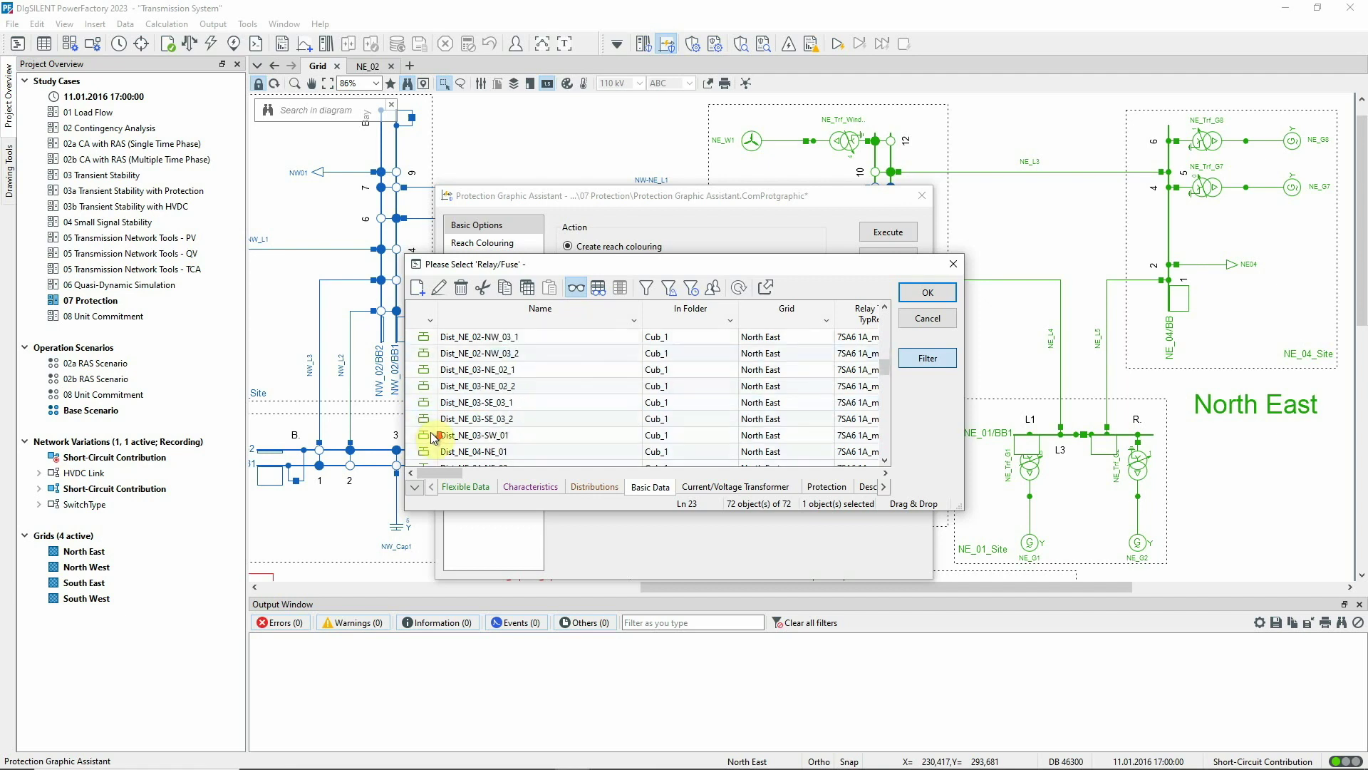
{"action": "left_click", "coordinate": [428, 419], "text": "ctrl"}
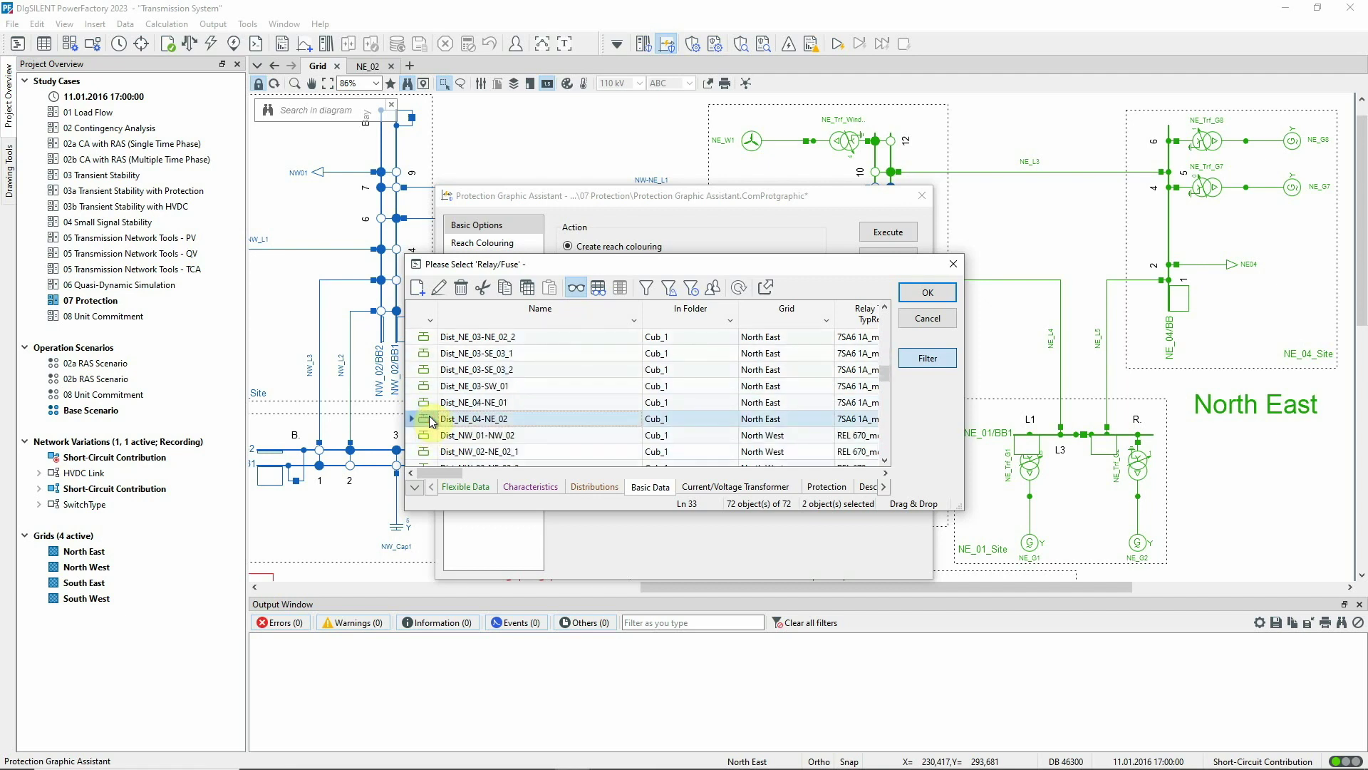
{"action": "left_click", "coordinate": [925, 295]}
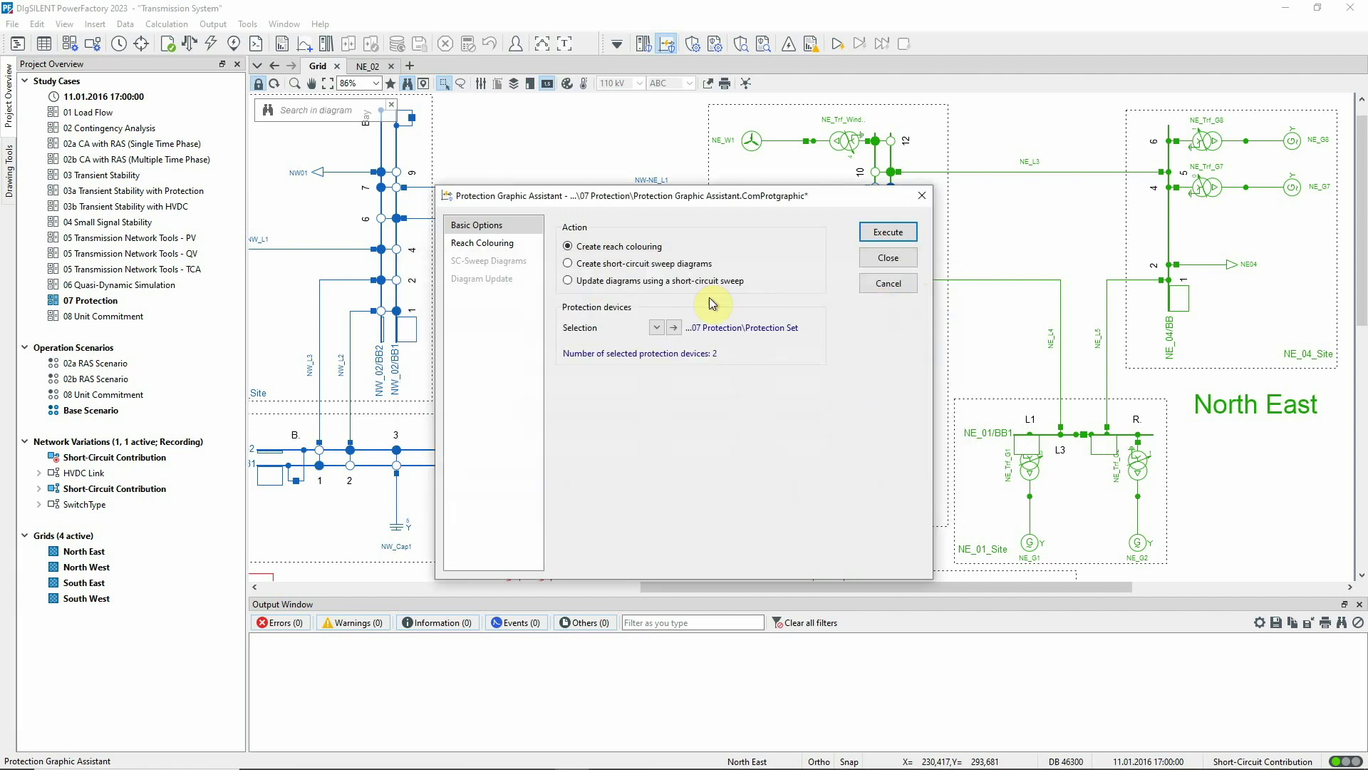
Step: Give the second relay a blue brush style and draw the reach colouring
{"action": "left_click", "coordinate": [517, 245]}
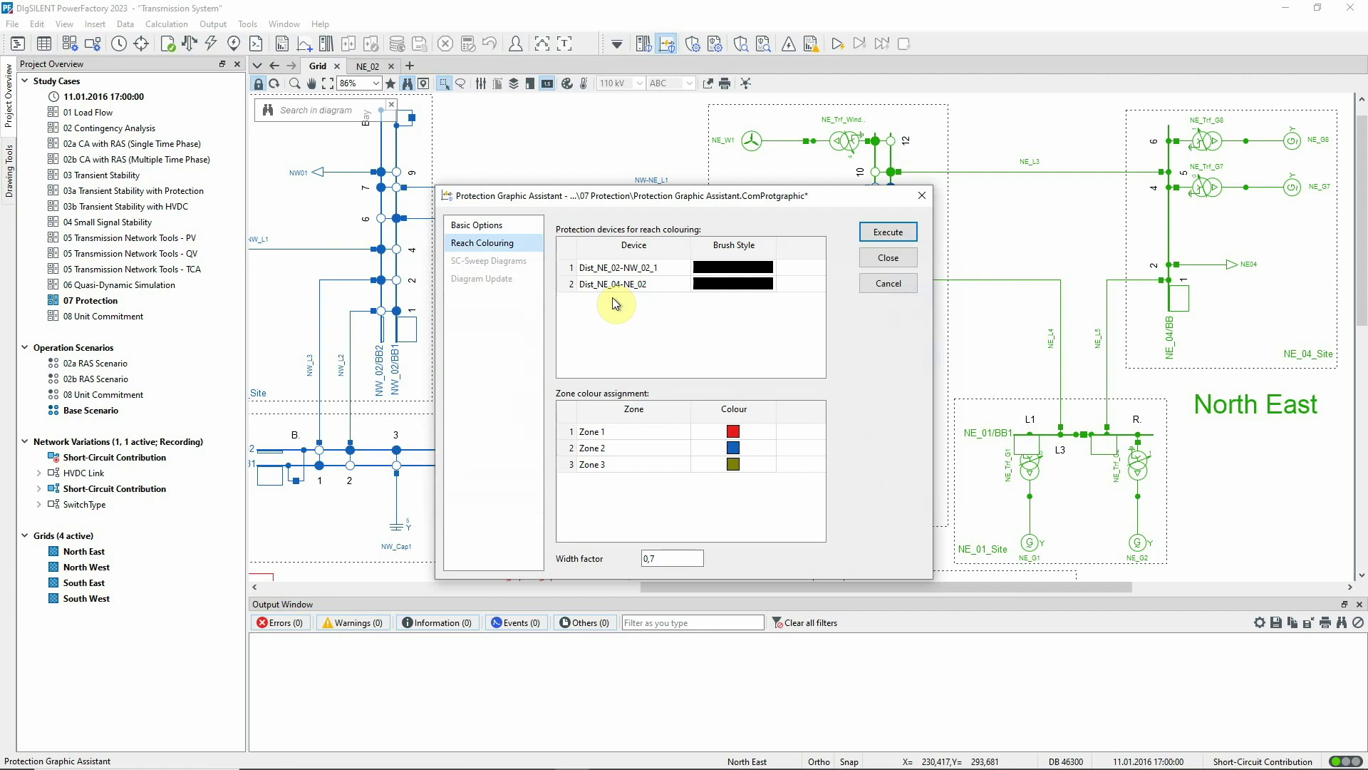
{"action": "right_click", "coordinate": [712, 283]}
{"action": "left_click", "coordinate": [784, 292]}
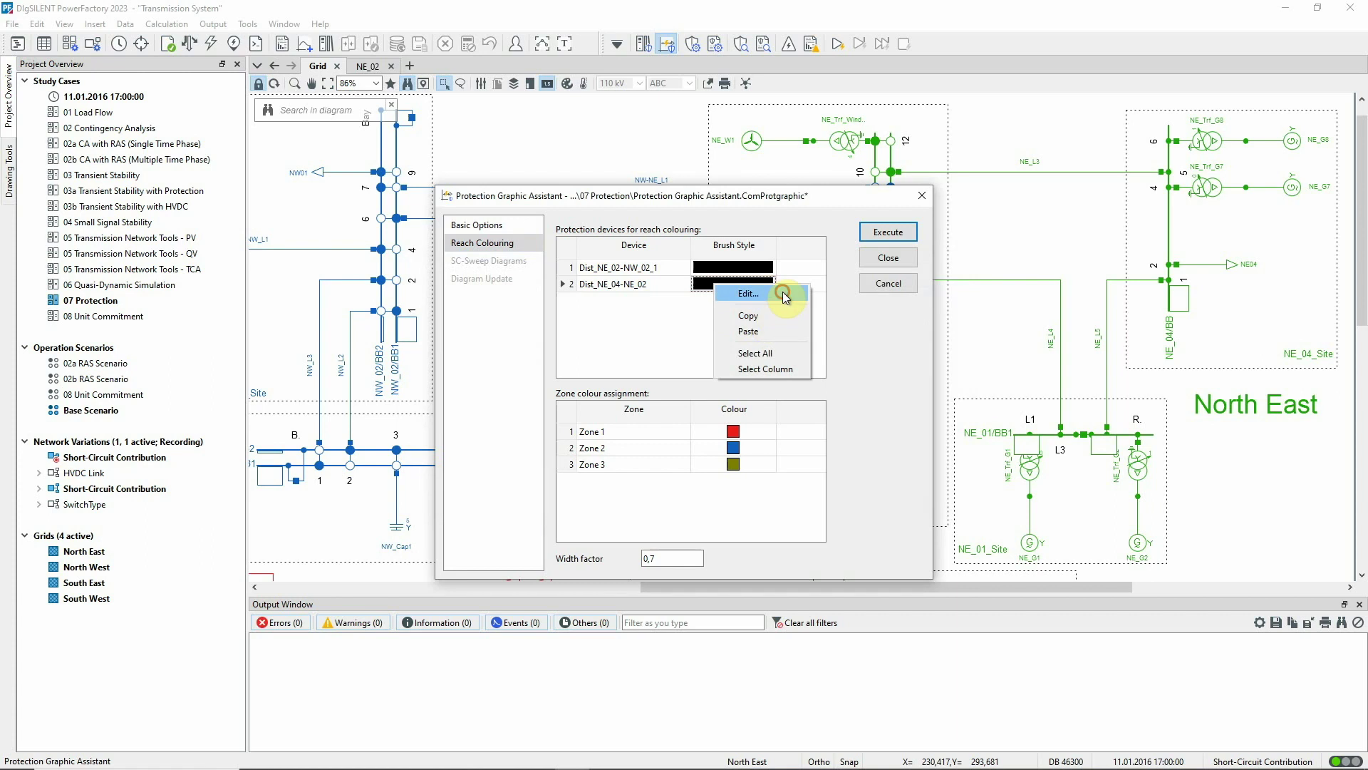
{"action": "left_click", "coordinate": [767, 387]}
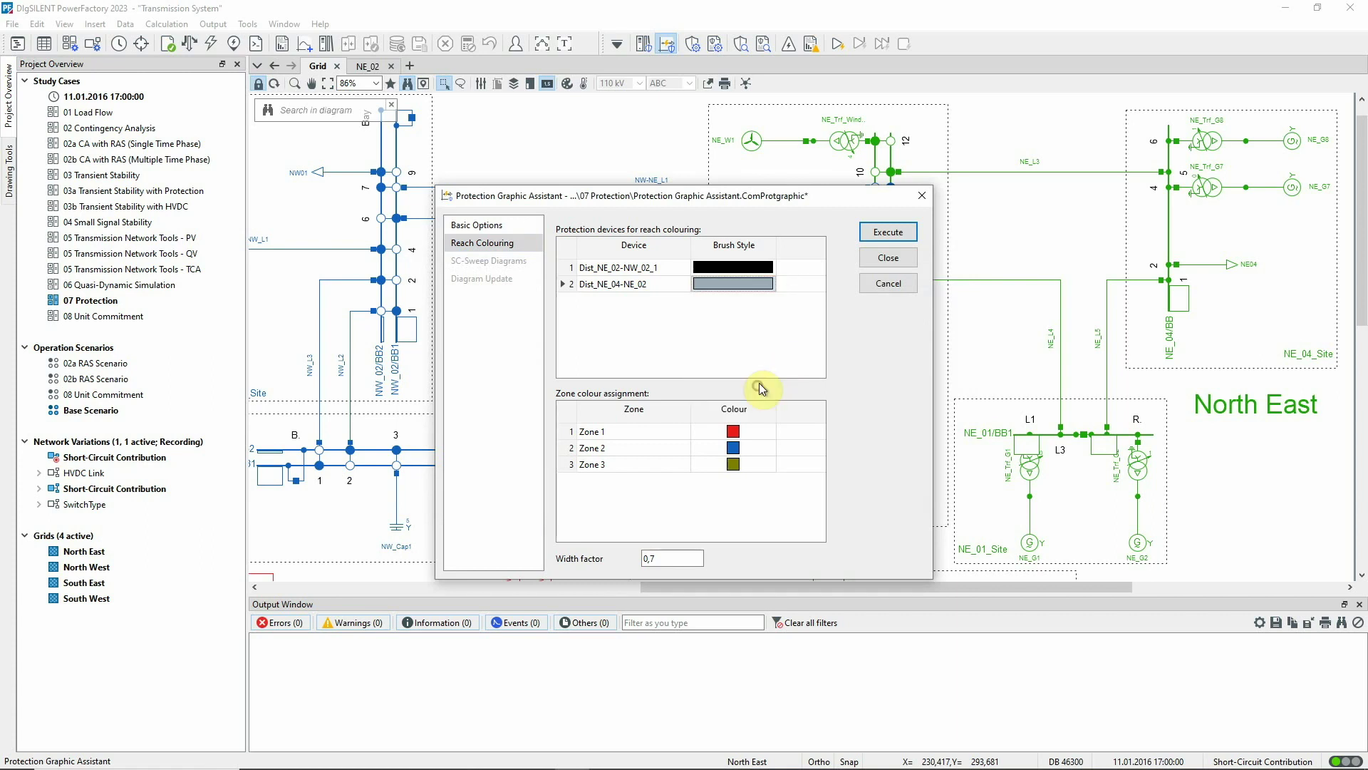
{"action": "left_click", "coordinate": [898, 238]}
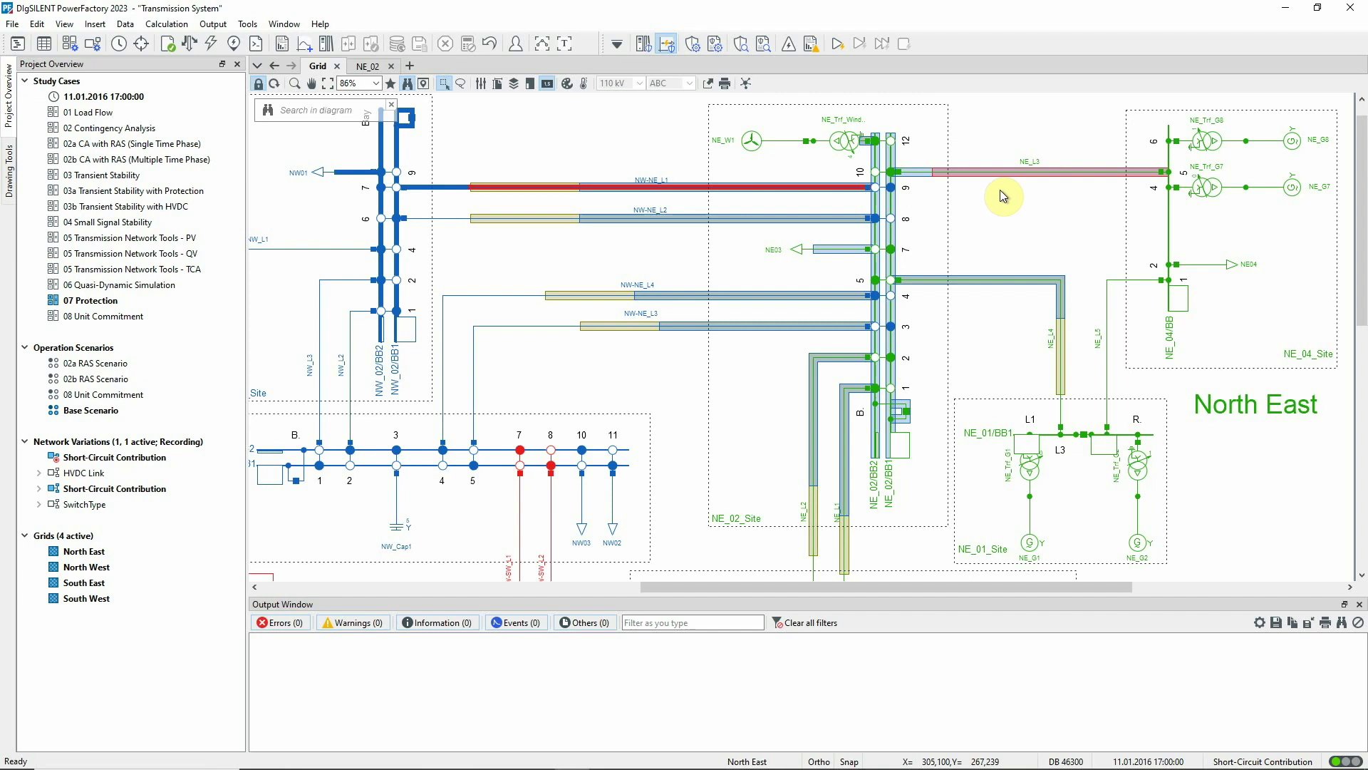
Step: Run a short-circuit calculation on line NW-NE_L1
{"action": "right_click", "coordinate": [444, 187]}
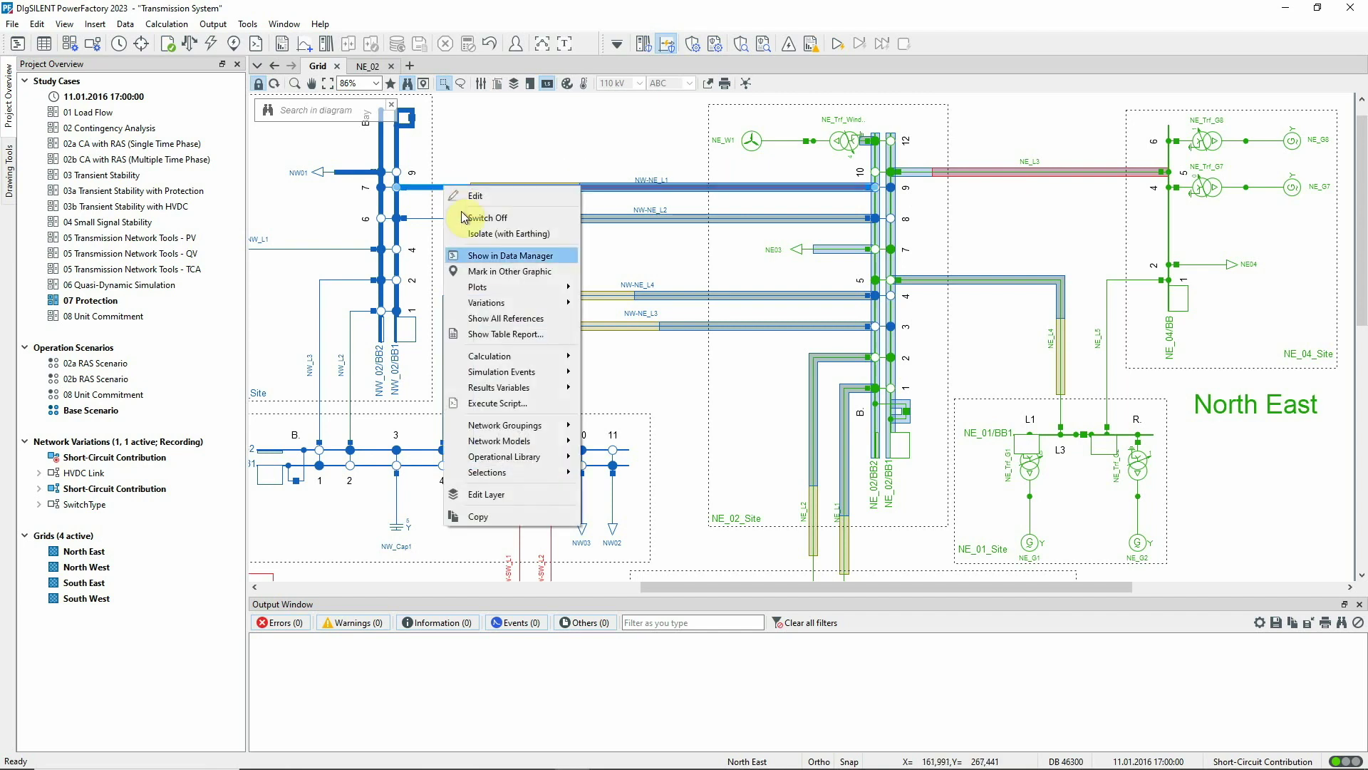
{"action": "mouse_move", "coordinate": [539, 356]}
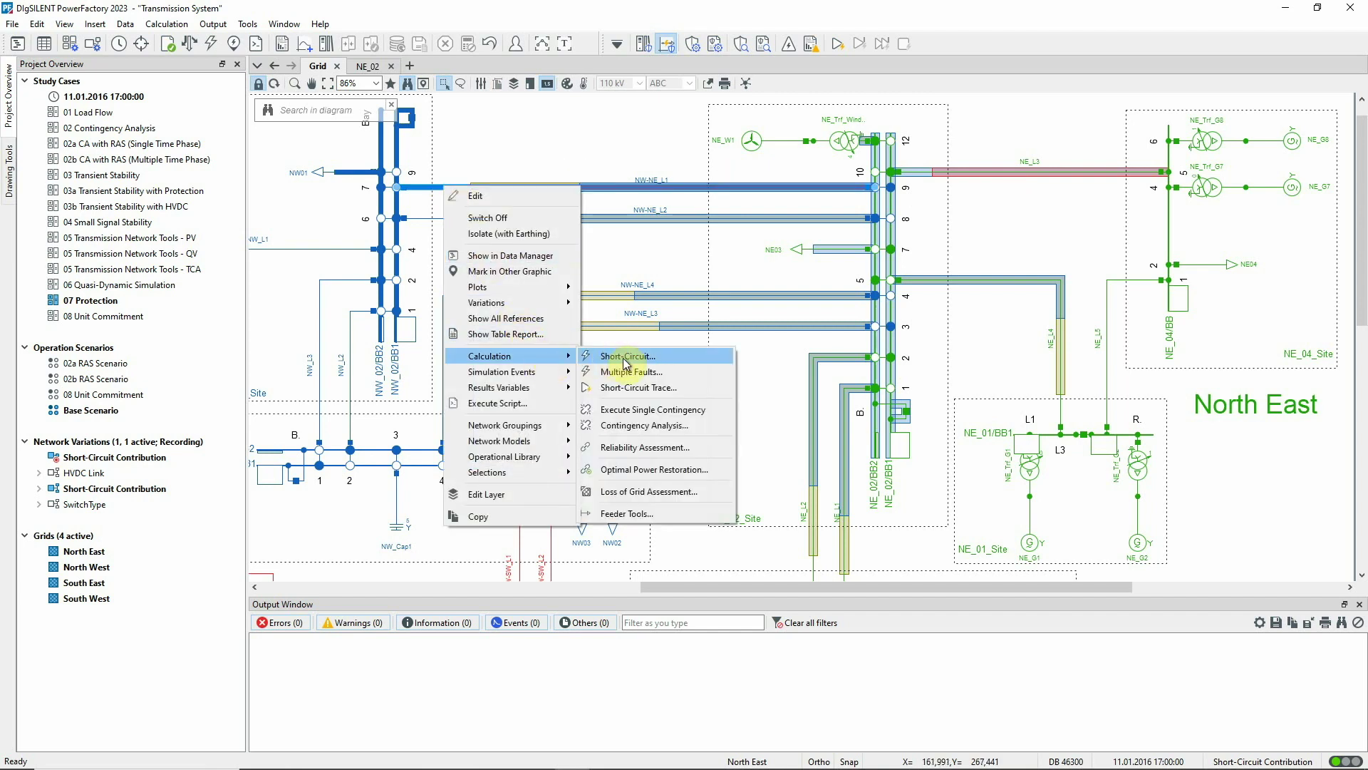
{"action": "left_click", "coordinate": [652, 356]}
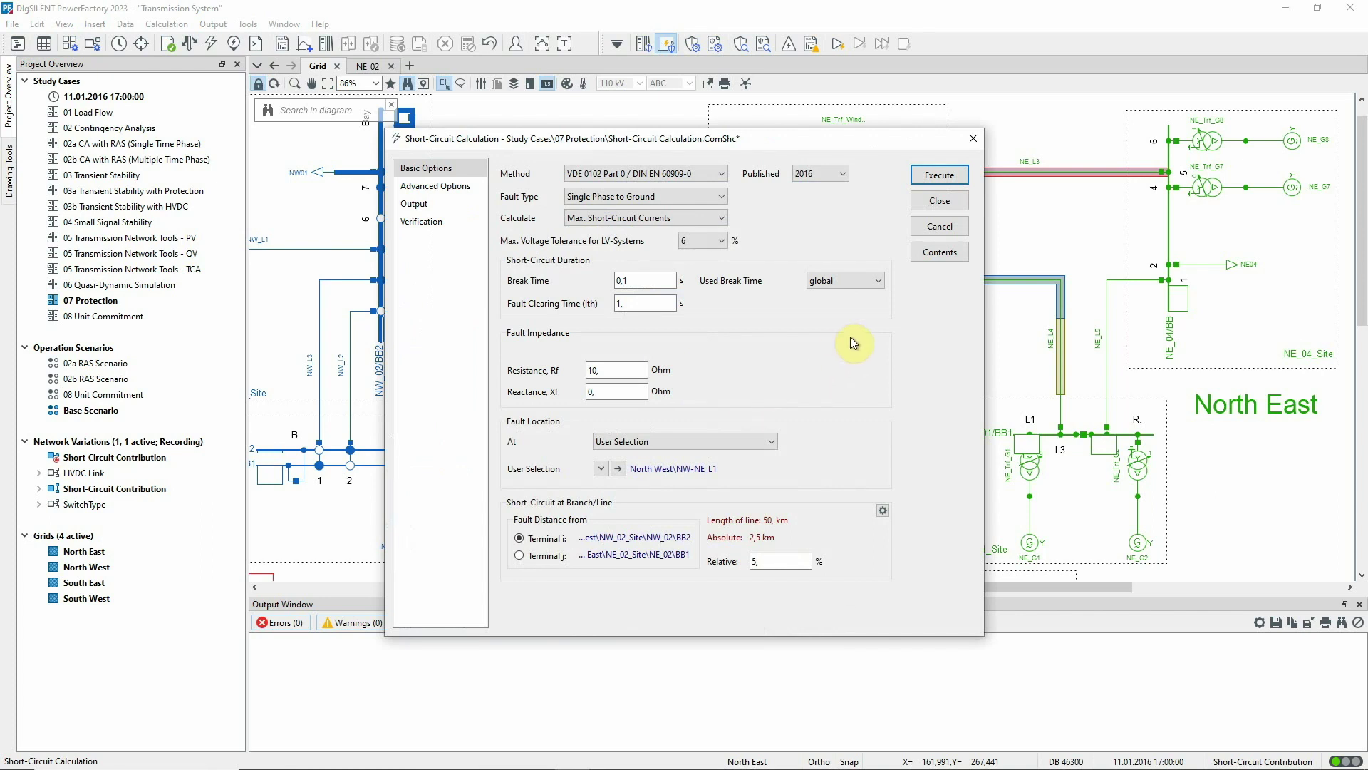
{"action": "left_click", "coordinate": [940, 175]}
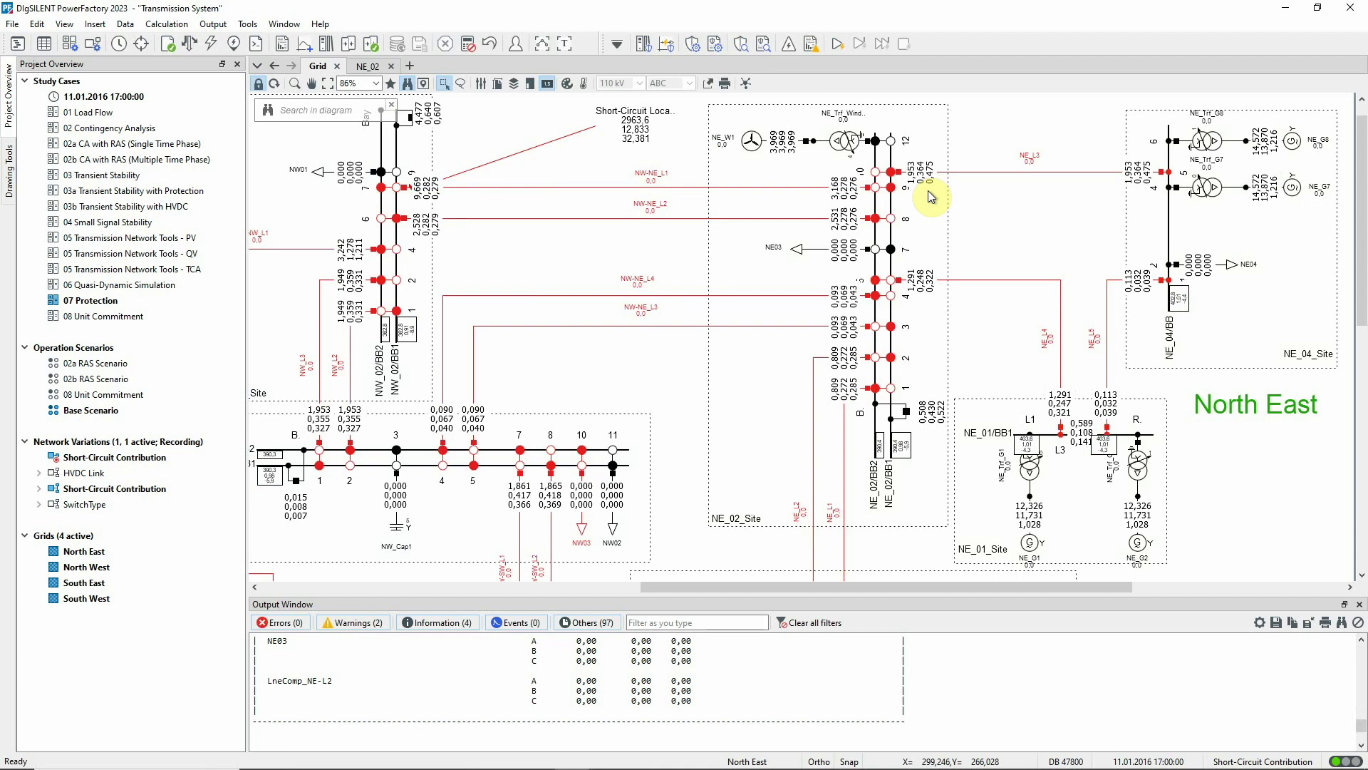
Step: Format the line result boxes to display Tripping Times
{"action": "left_click", "coordinate": [854, 198]}
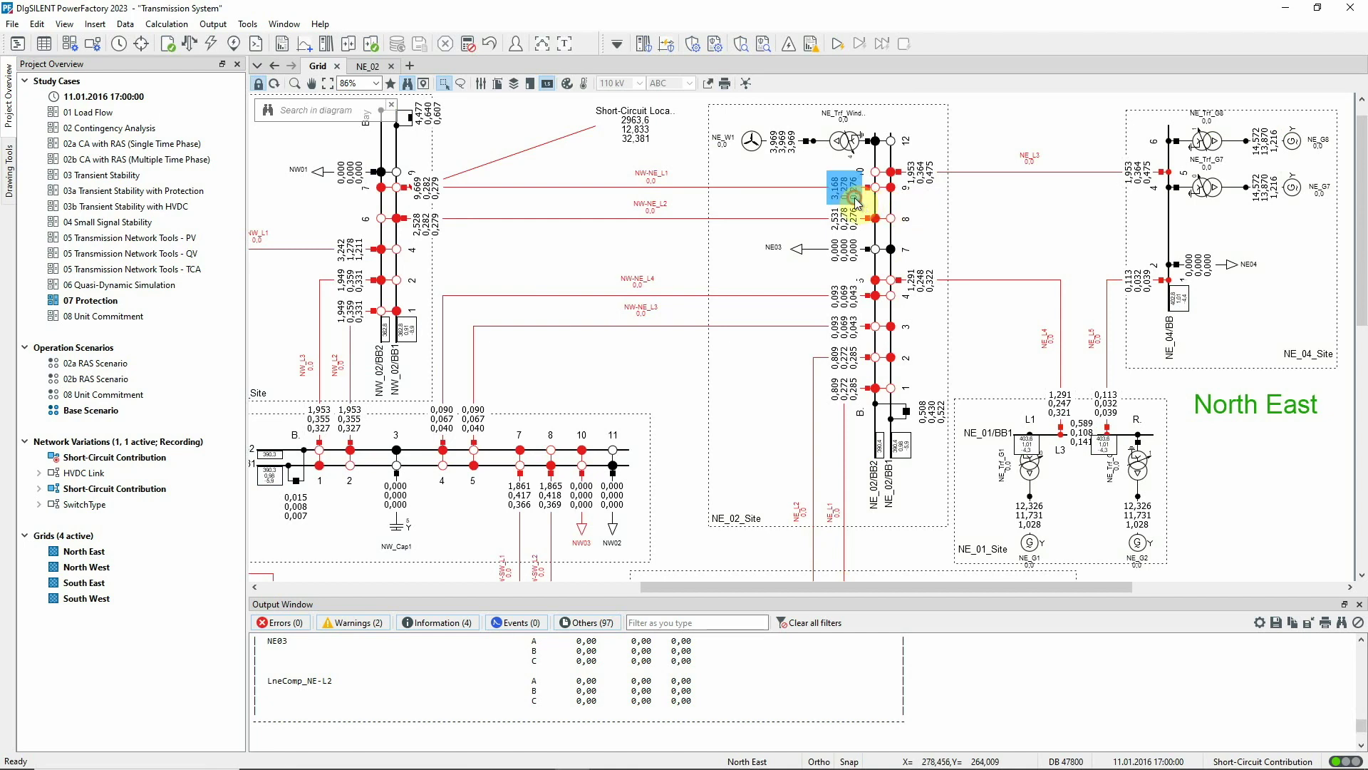
{"action": "right_click", "coordinate": [855, 198]}
{"action": "mouse_move", "coordinate": [922, 247]}
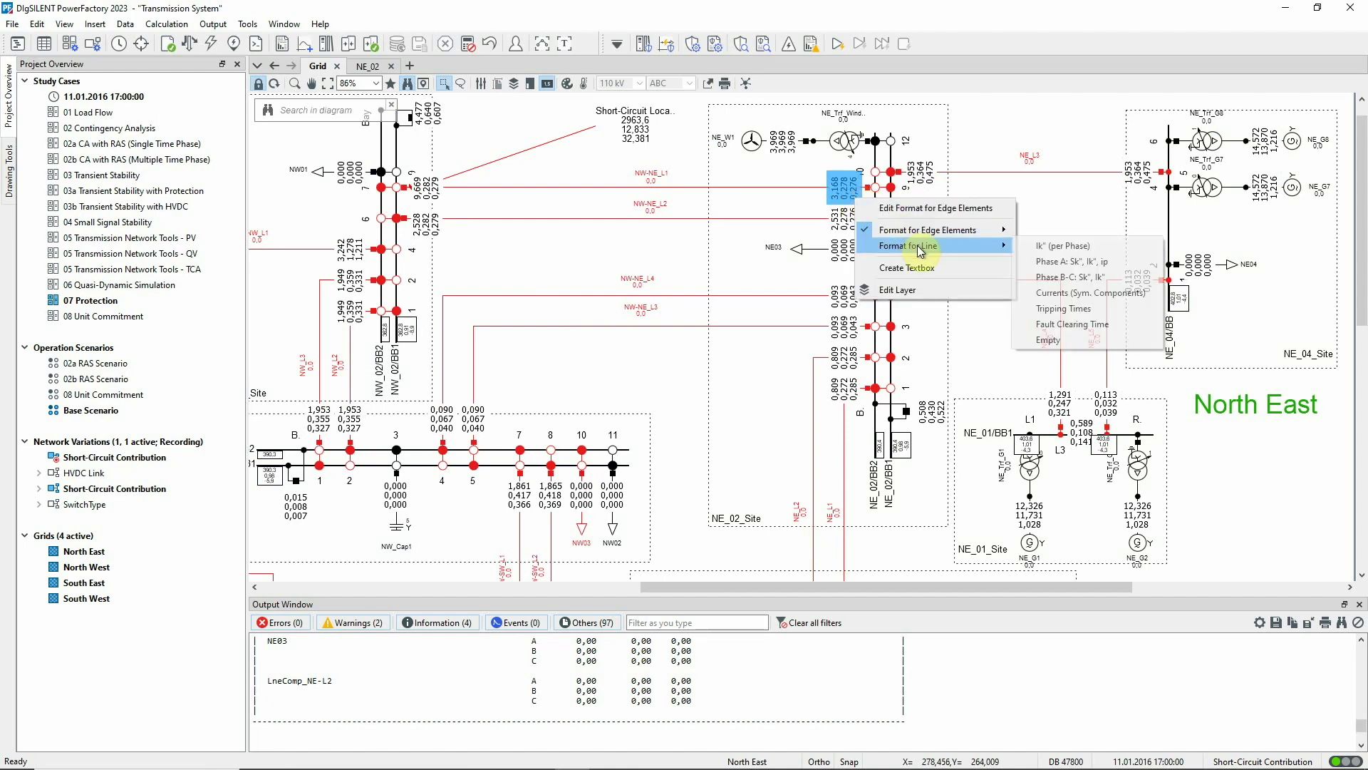
{"action": "left_click", "coordinate": [1056, 308]}
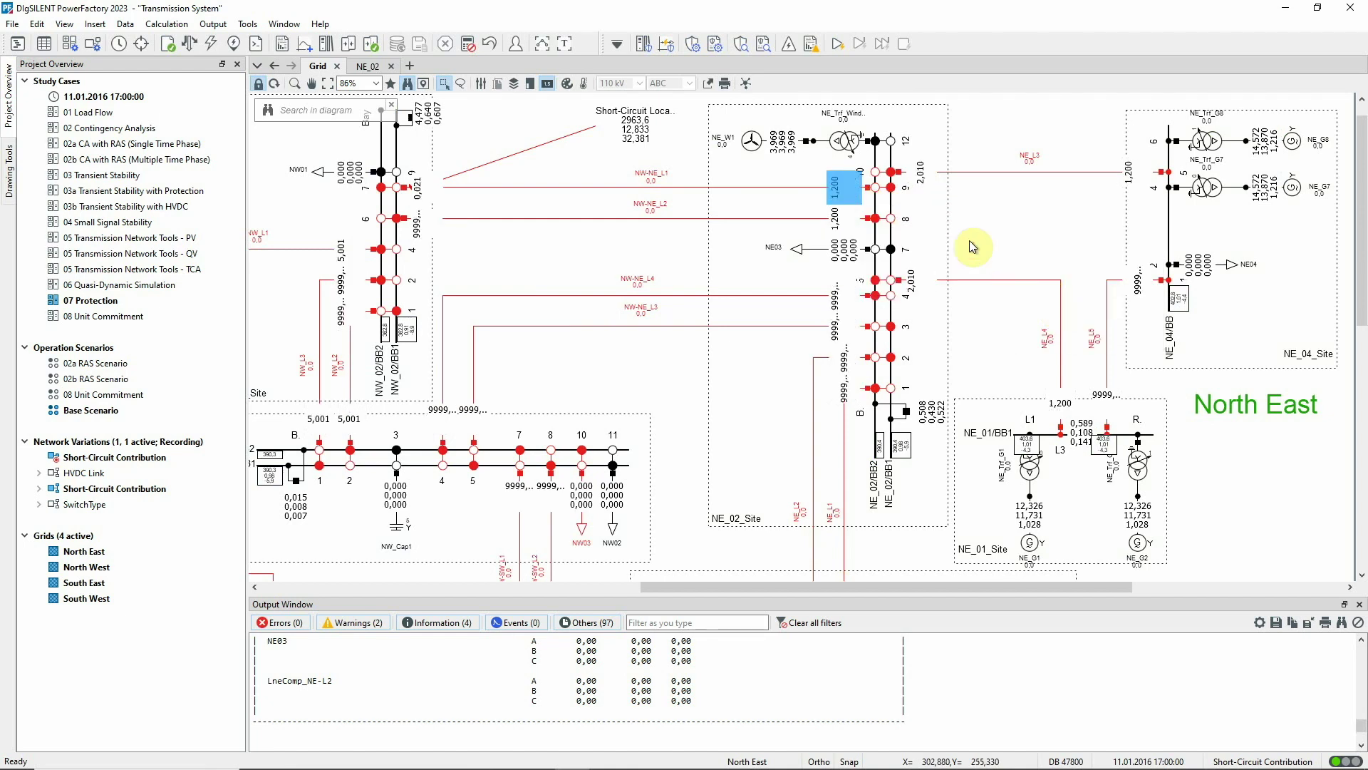
{"action": "mouse_move", "coordinate": [855, 202]}
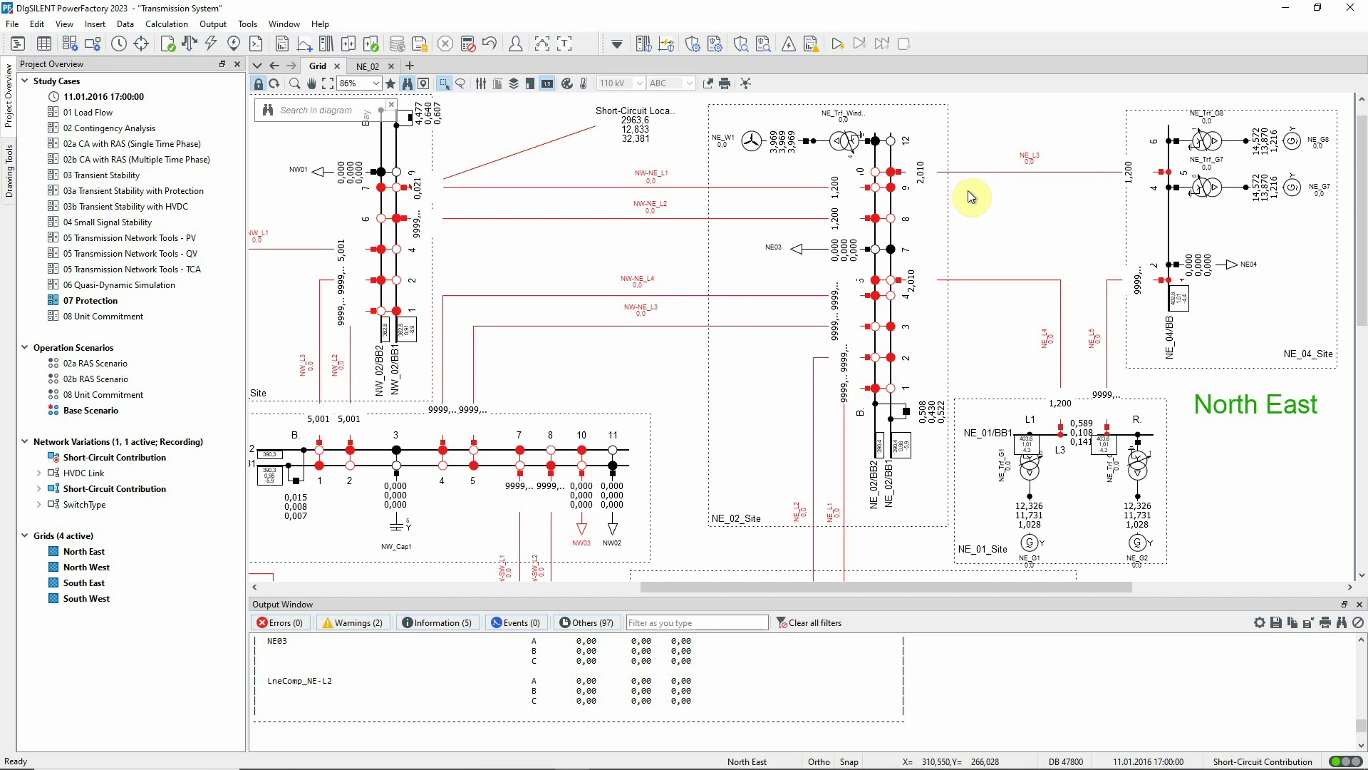
Step: Create path 'Path_NW-NE_L1' from NE_02/BB1 via NW-NE_L1 to NW_02/BB2
{"action": "left_click", "coordinate": [894, 195]}
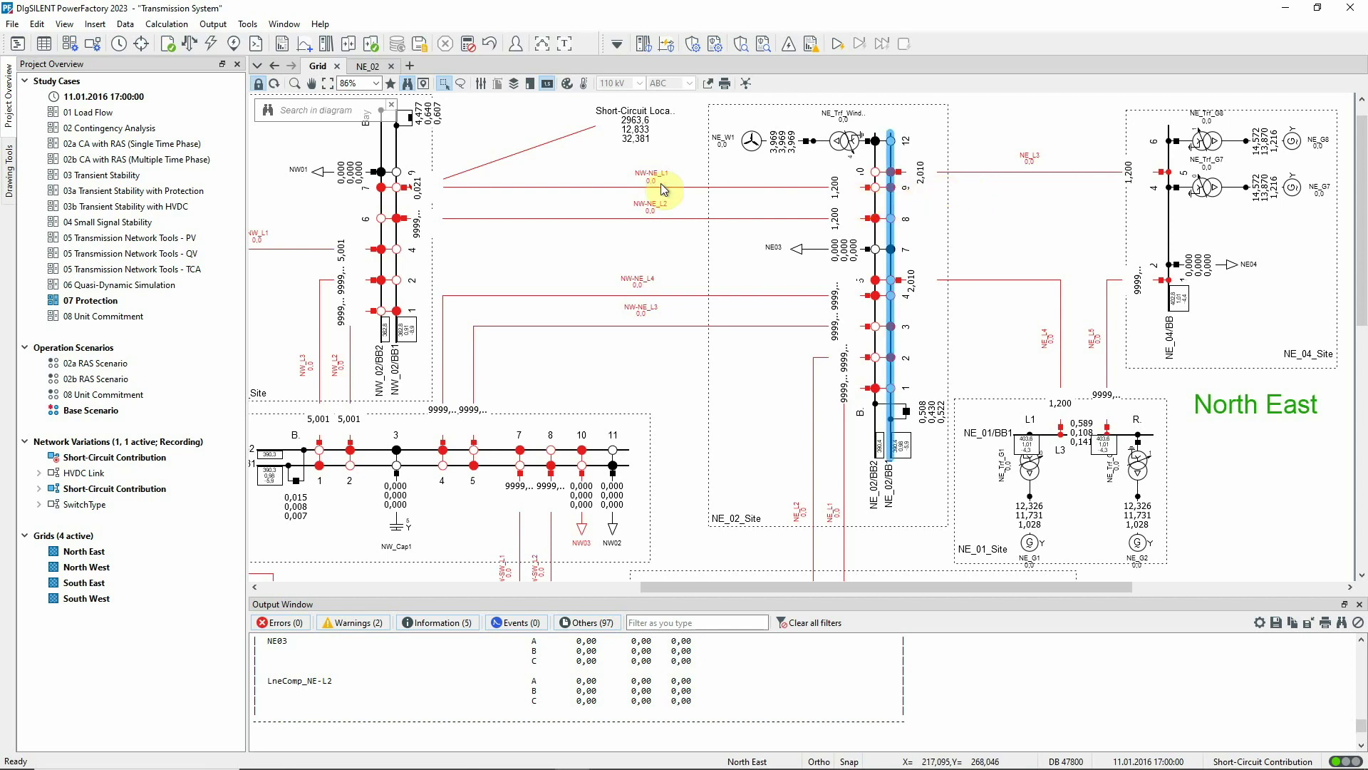
{"action": "left_click", "coordinate": [583, 187], "text": "ctrl"}
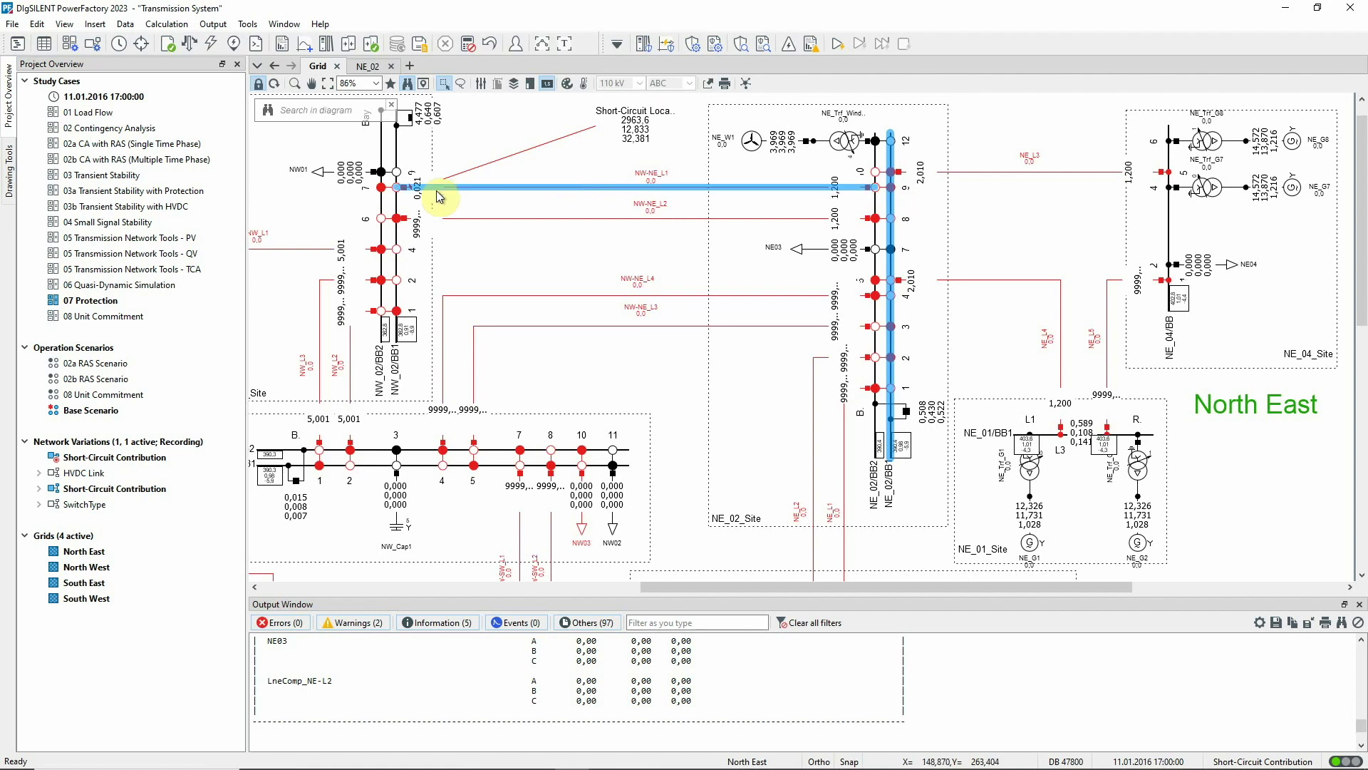
{"action": "left_click", "coordinate": [382, 209], "text": "ctrl"}
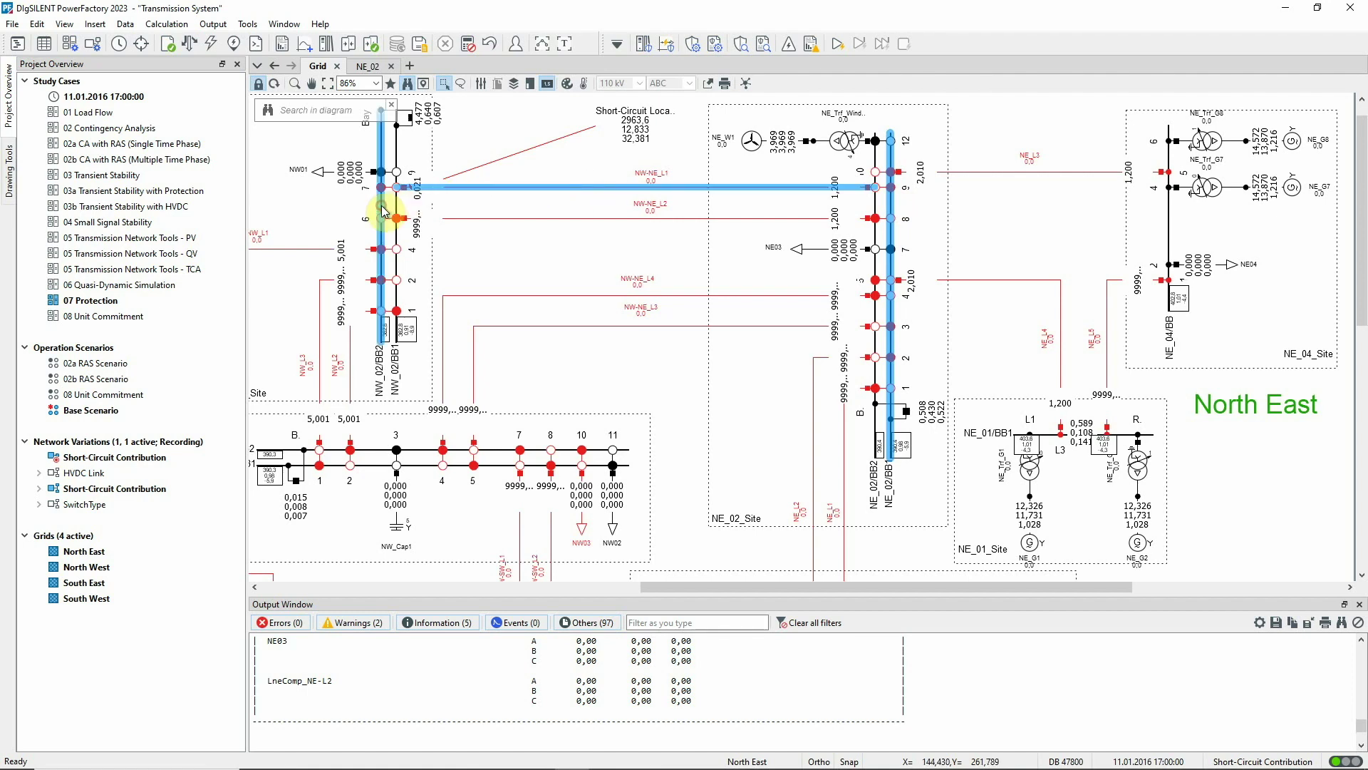
{"action": "right_click", "coordinate": [509, 187]}
{"action": "mouse_move", "coordinate": [620, 448]}
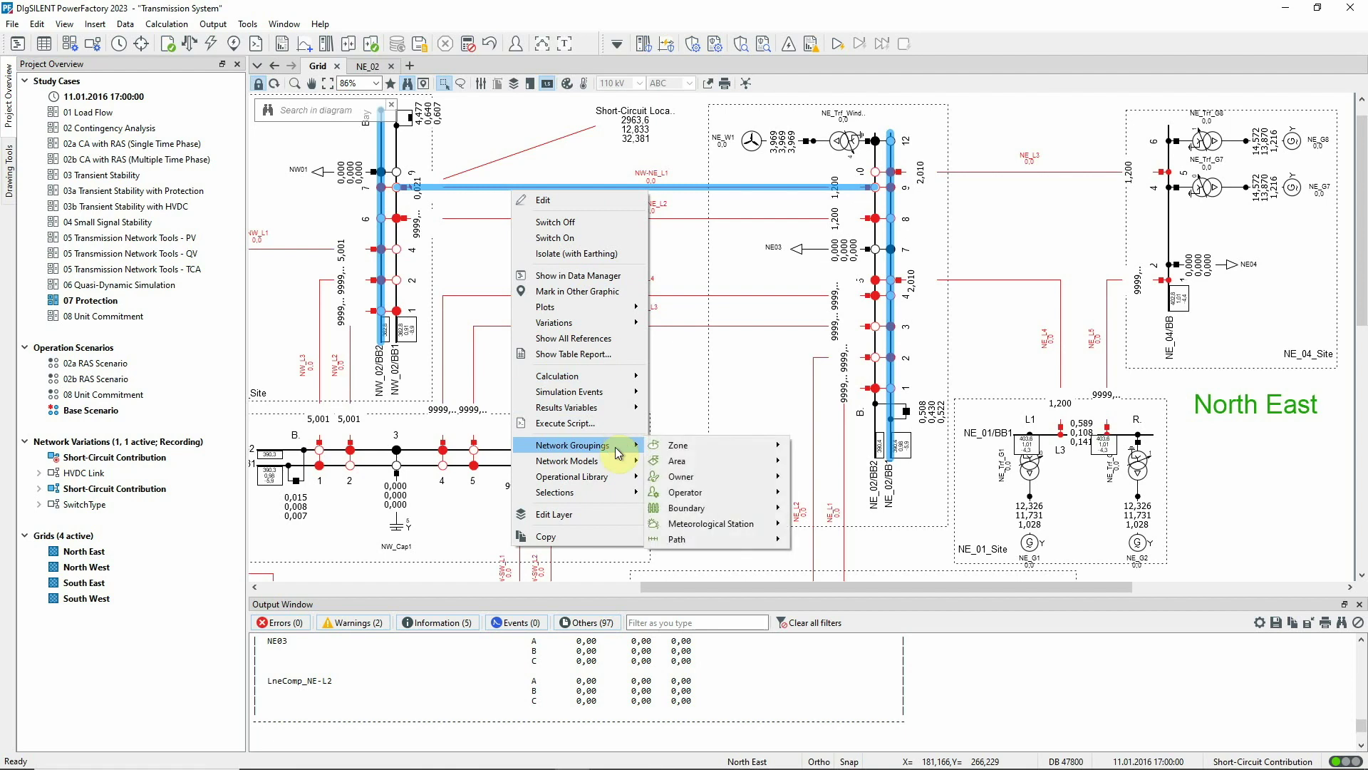
{"action": "mouse_move", "coordinate": [780, 536]}
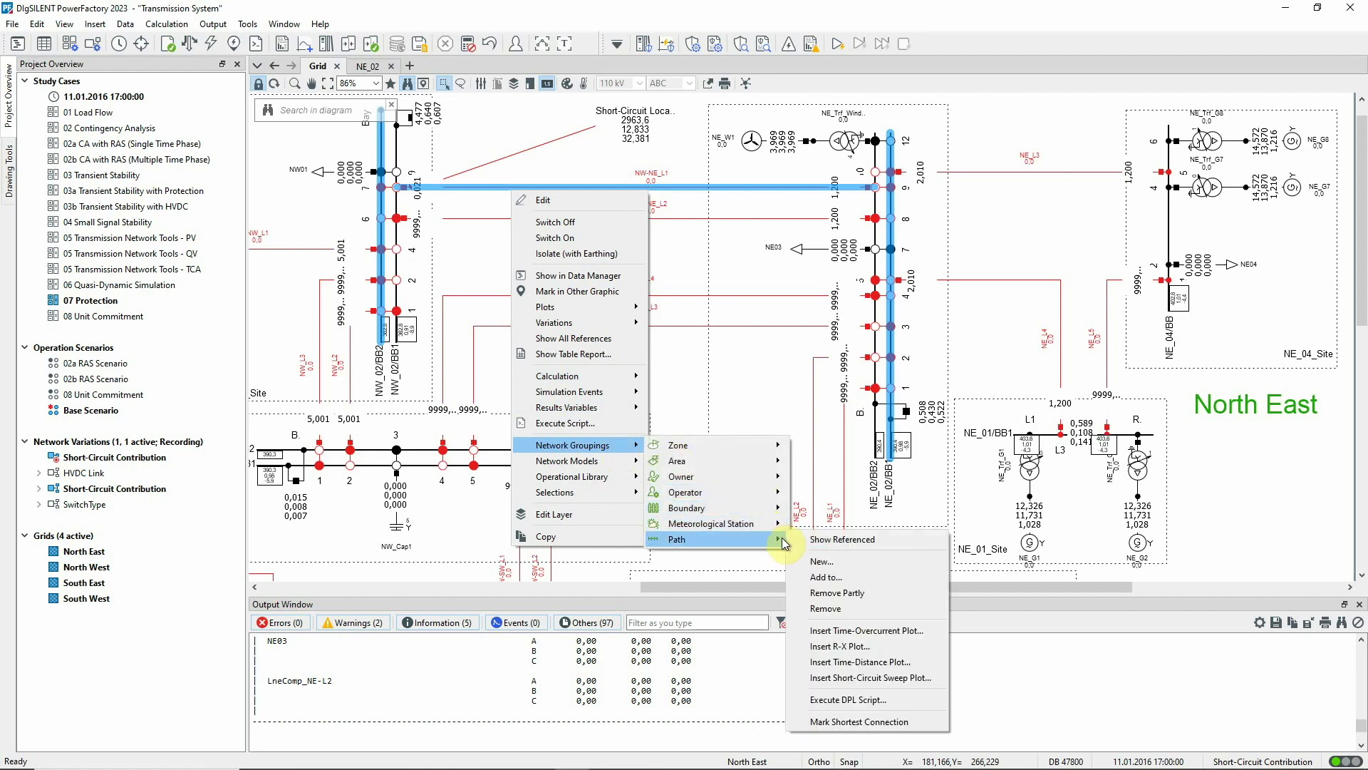
{"action": "left_click", "coordinate": [856, 565]}
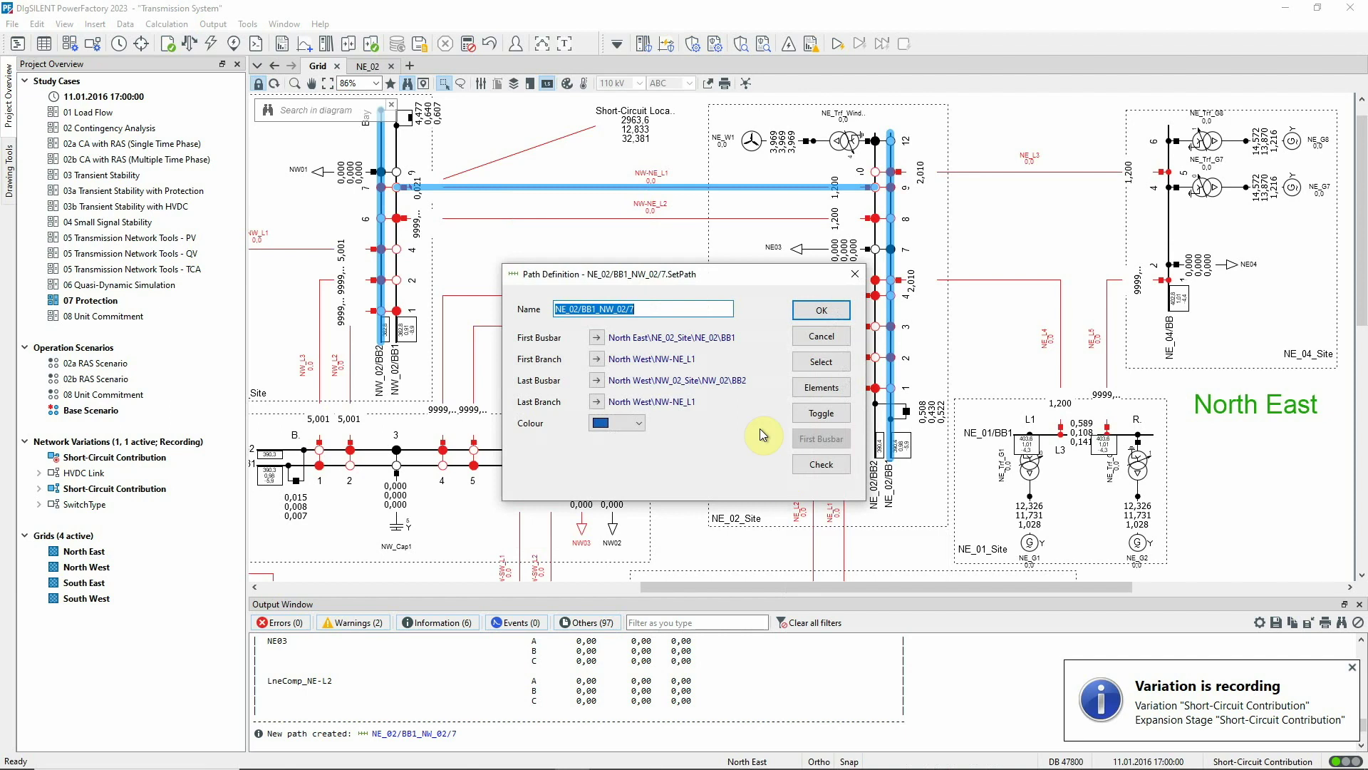
{"action": "type", "text": "Path_NW-NE_L1"}
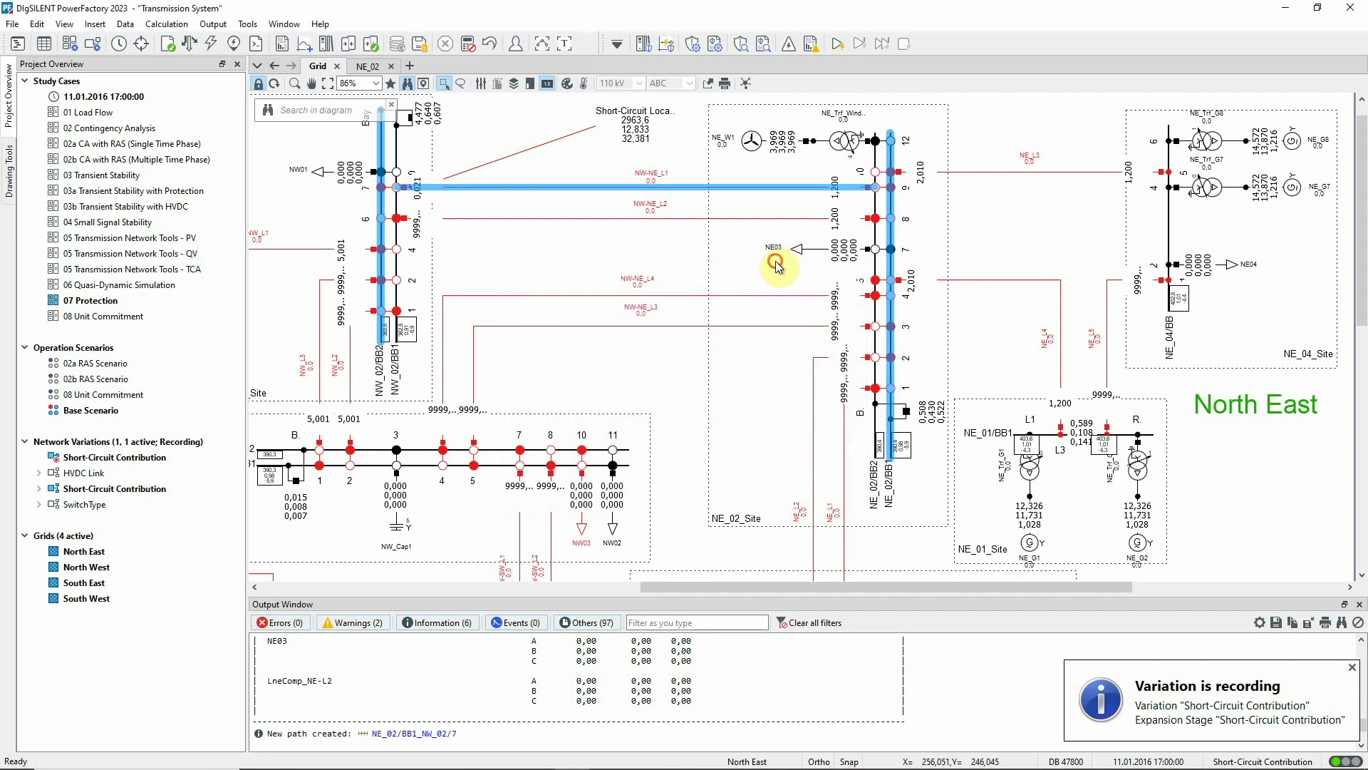
Step: Choose short-circuit sweep diagrams in the Protection Graphic Assistant for relay Dist_NE_02-NW_02_1
{"action": "left_click", "coordinate": [777, 262]}
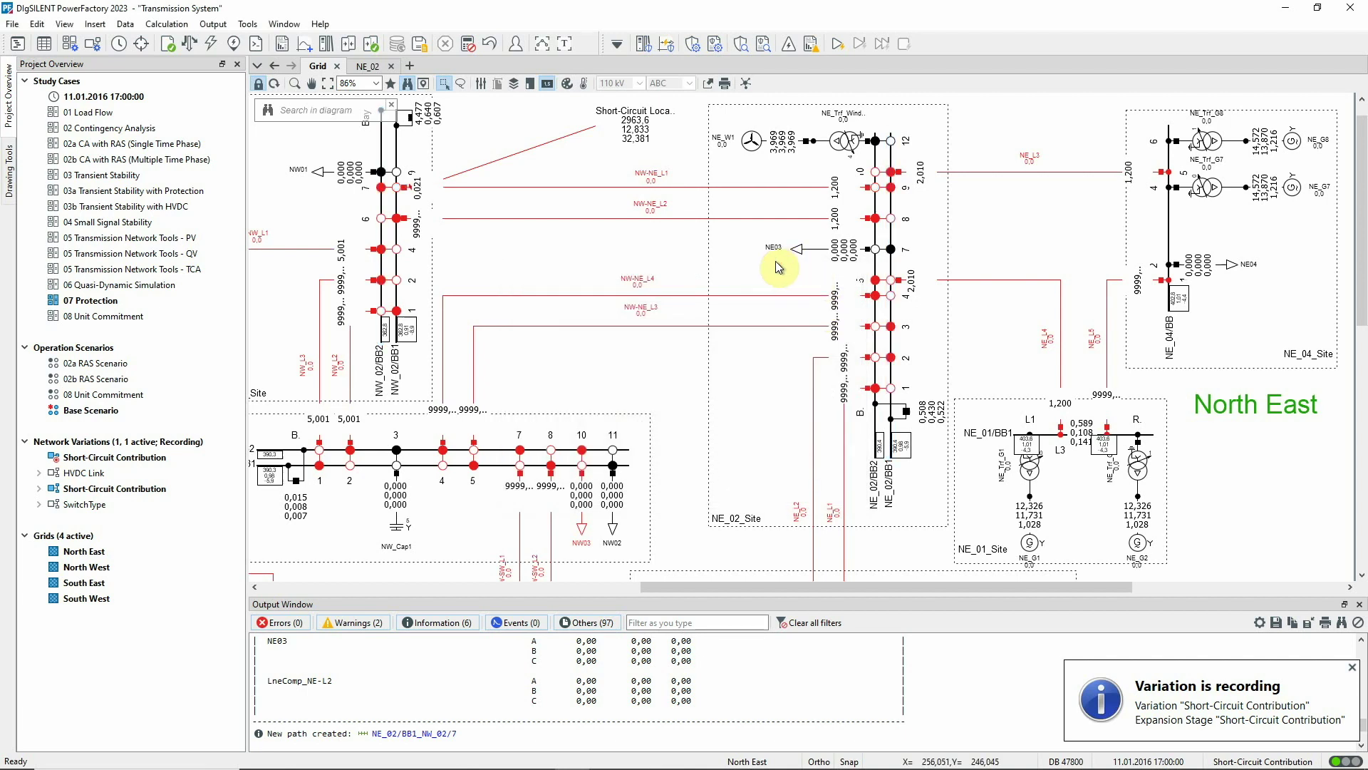
{"action": "left_click", "coordinate": [667, 43]}
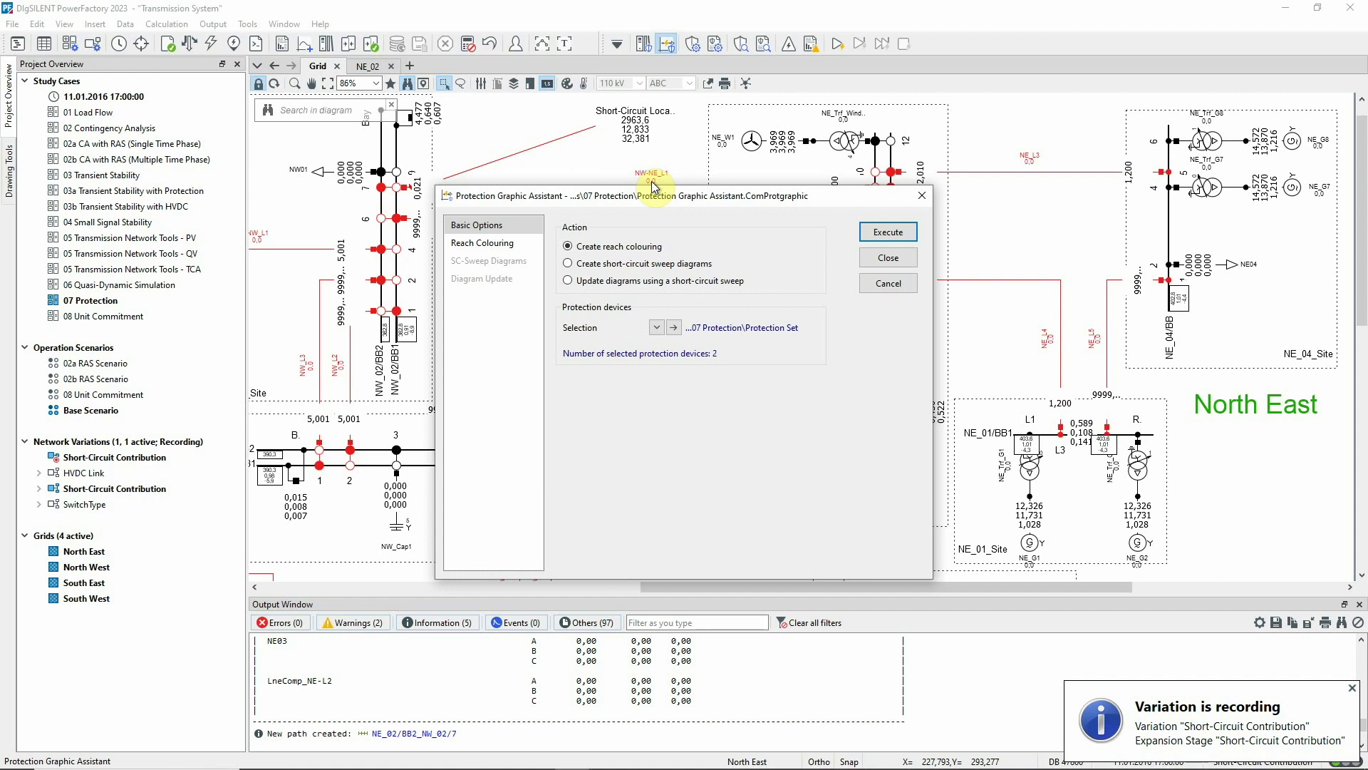
{"action": "left_click", "coordinate": [605, 264]}
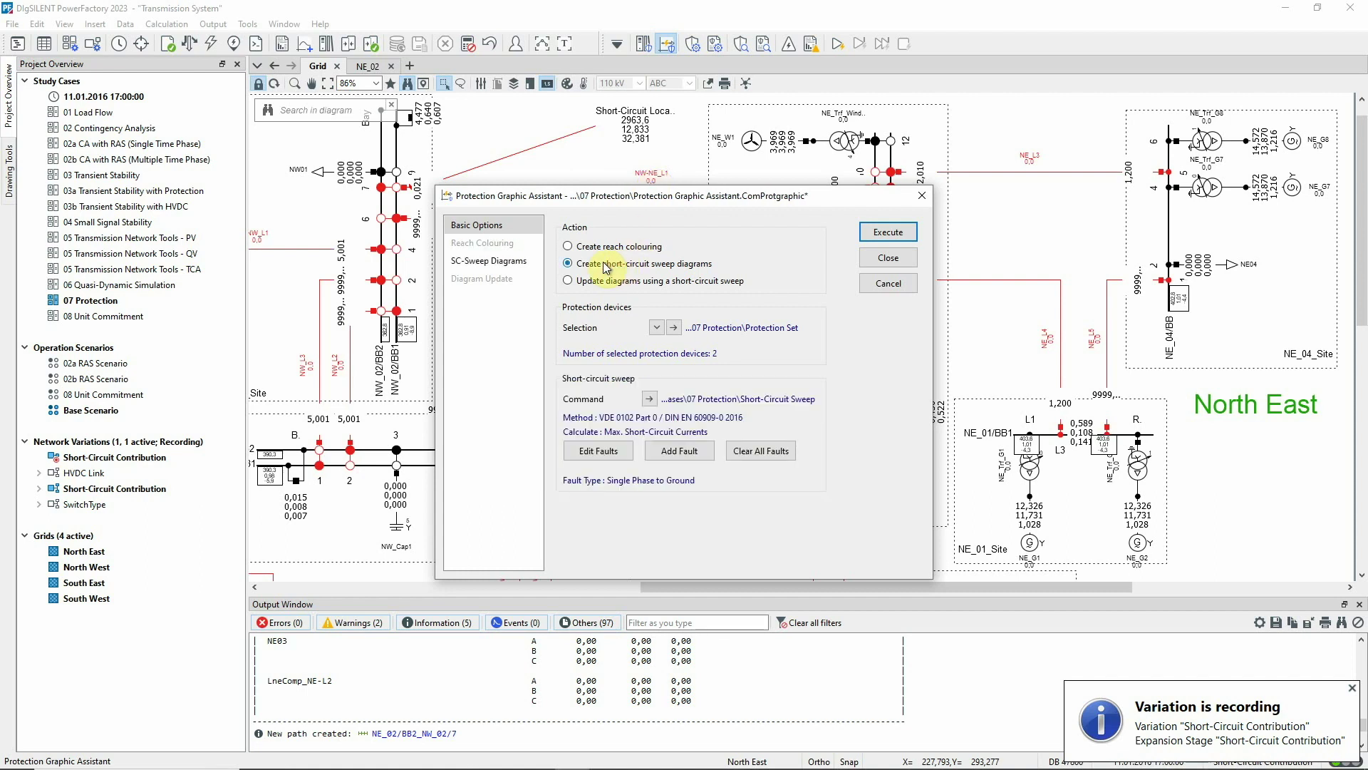
{"action": "left_click", "coordinate": [655, 328]}
{"action": "left_click", "coordinate": [662, 347]}
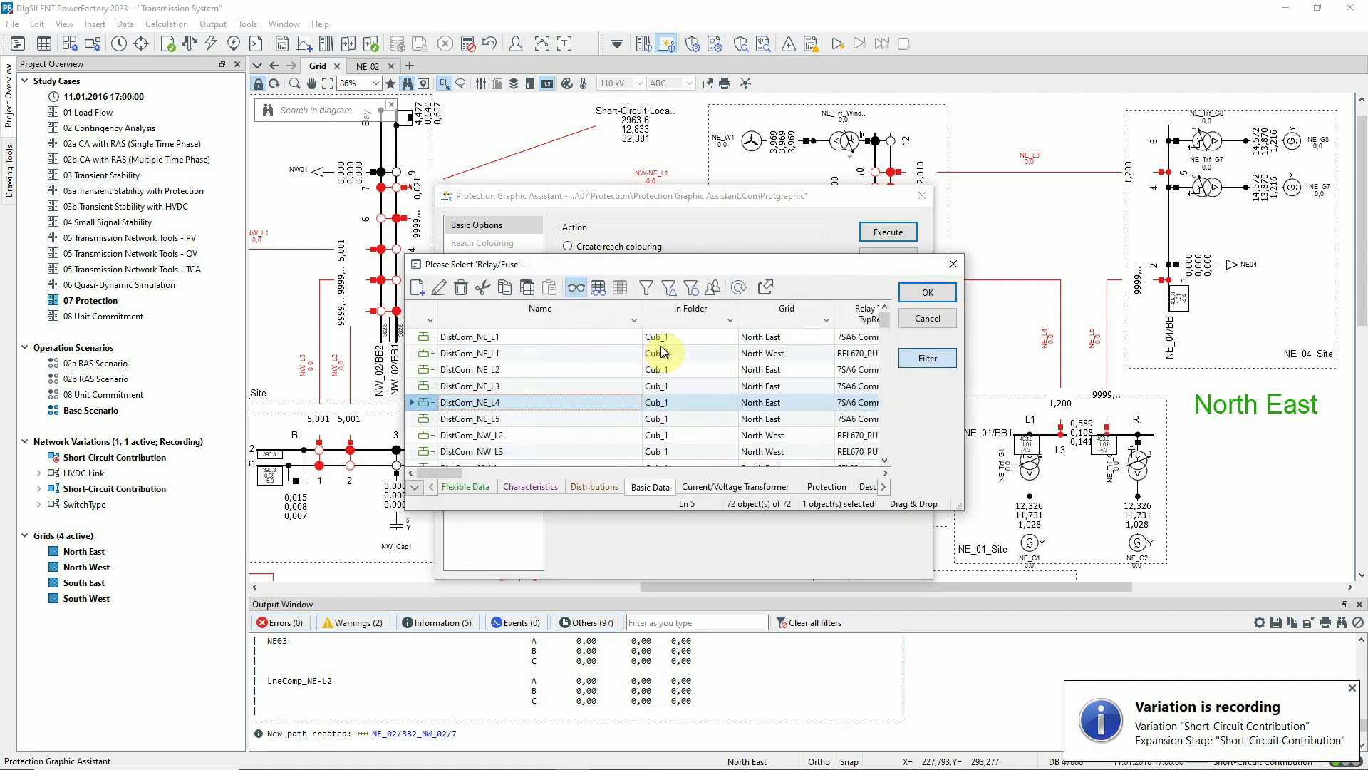
{"action": "scroll", "coordinate": [618, 399], "scroll_direction": "down", "scroll_amount": 3}
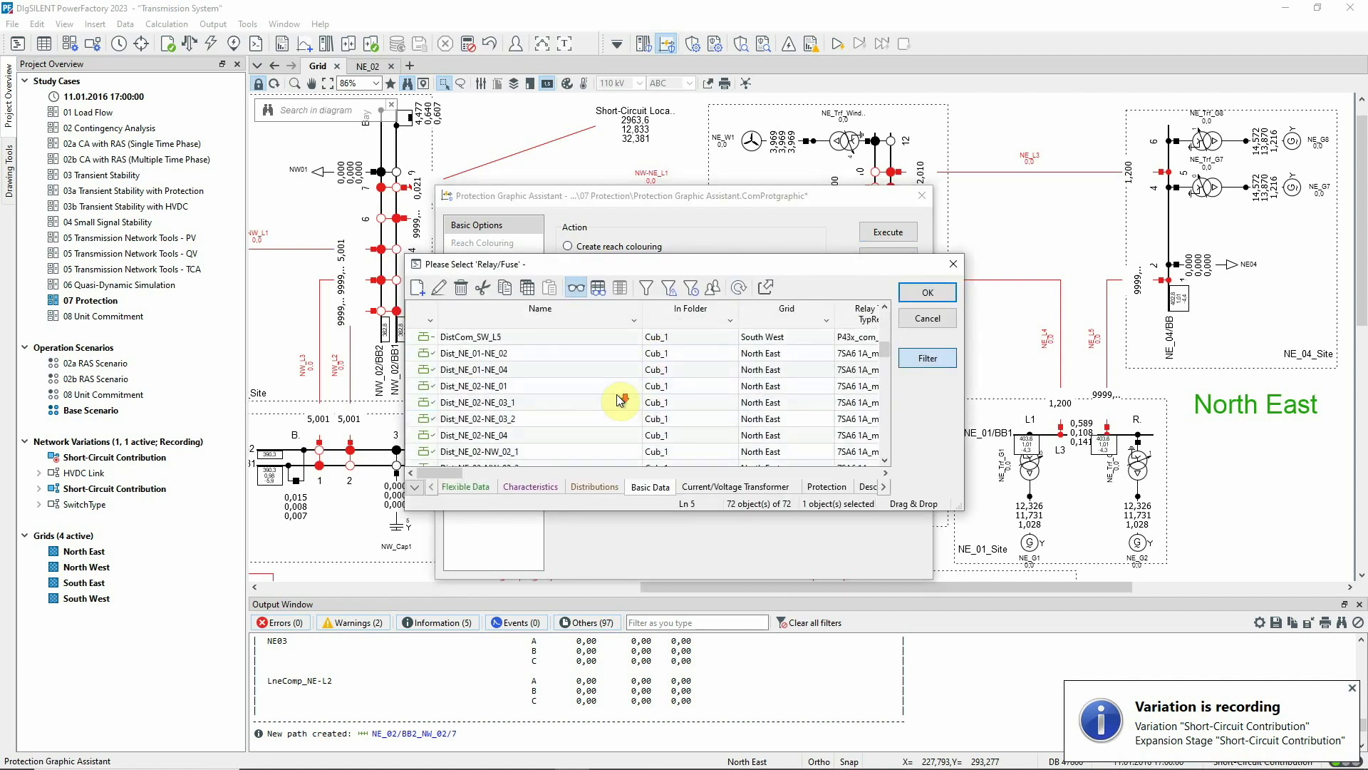
{"action": "left_click", "coordinate": [429, 402]}
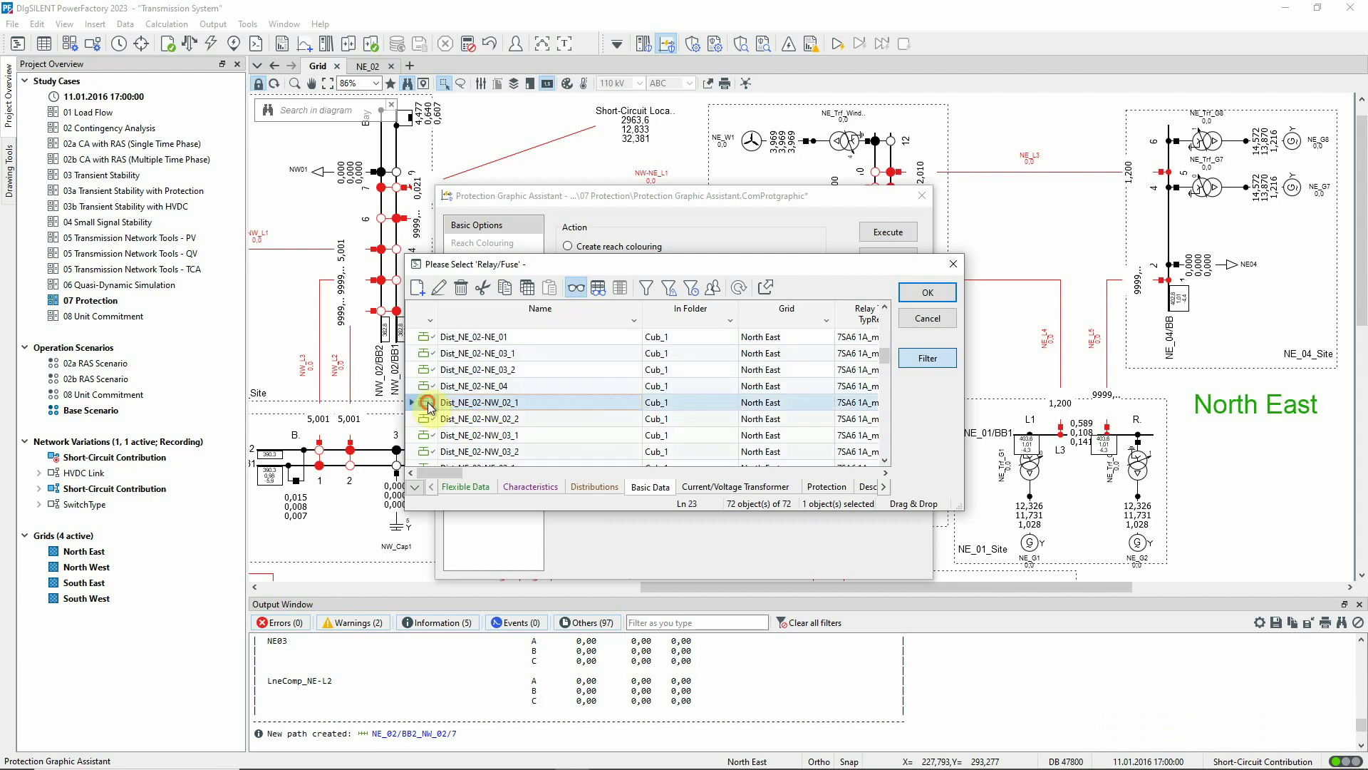
{"action": "left_click", "coordinate": [909, 291]}
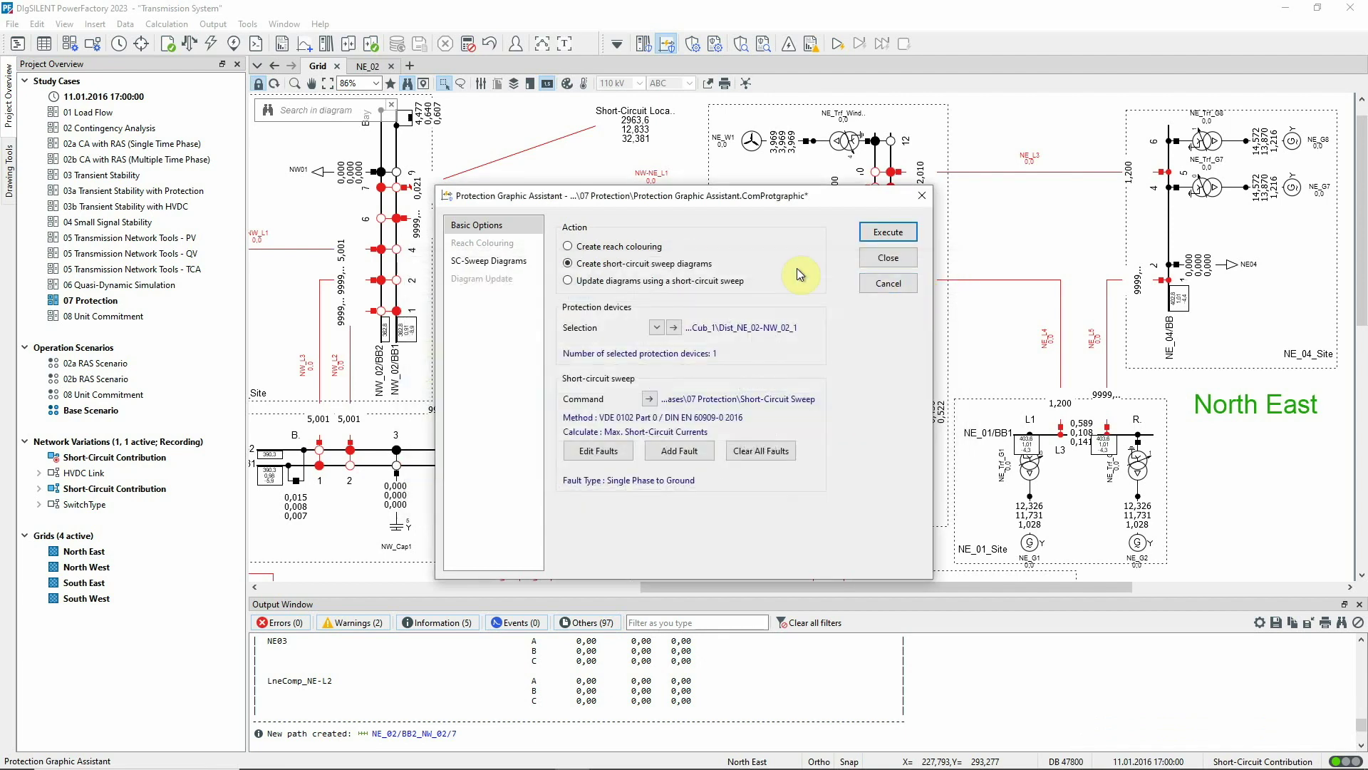
Step: Select Path_NW-NE_L1 as the sweep path
{"action": "left_click", "coordinate": [519, 265]}
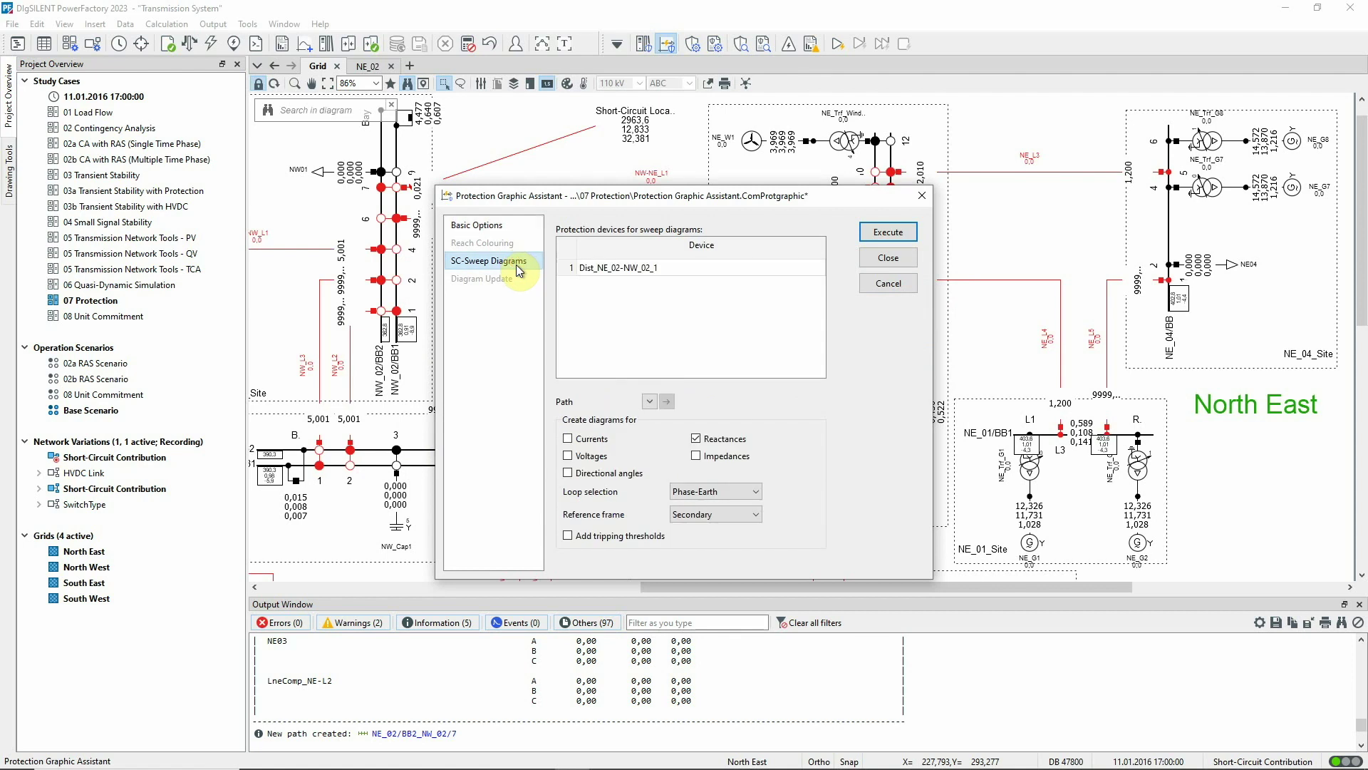
{"action": "left_click", "coordinate": [649, 401]}
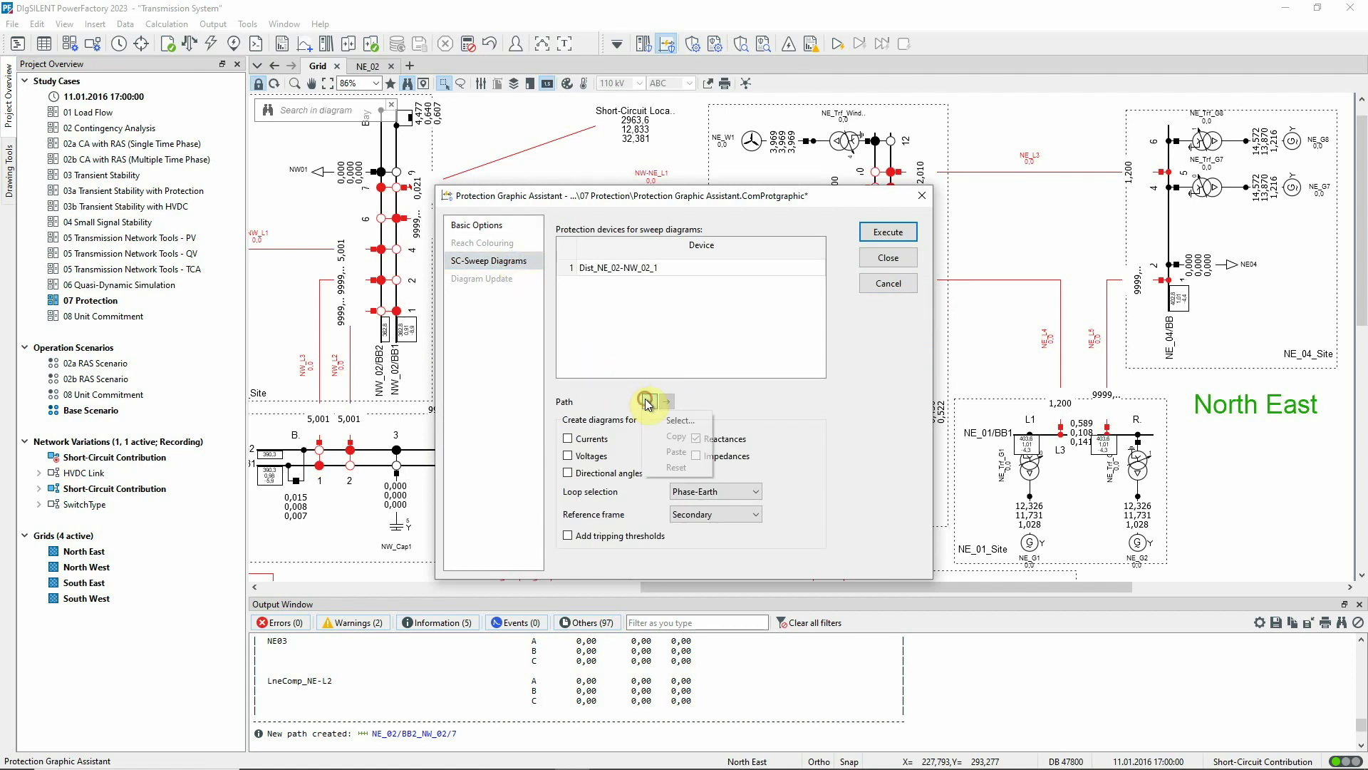
{"action": "left_click", "coordinate": [654, 421]}
{"action": "left_click", "coordinate": [431, 353]}
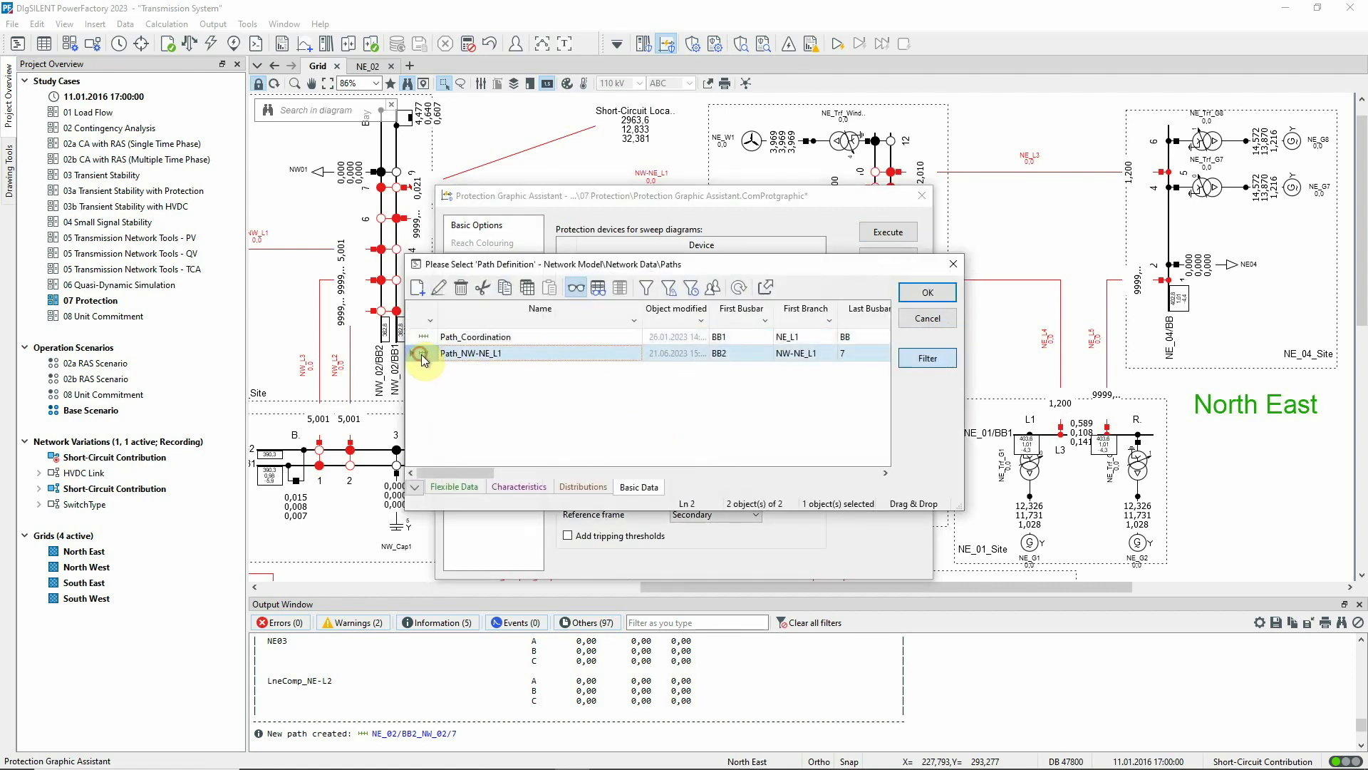
{"action": "left_click", "coordinate": [910, 295]}
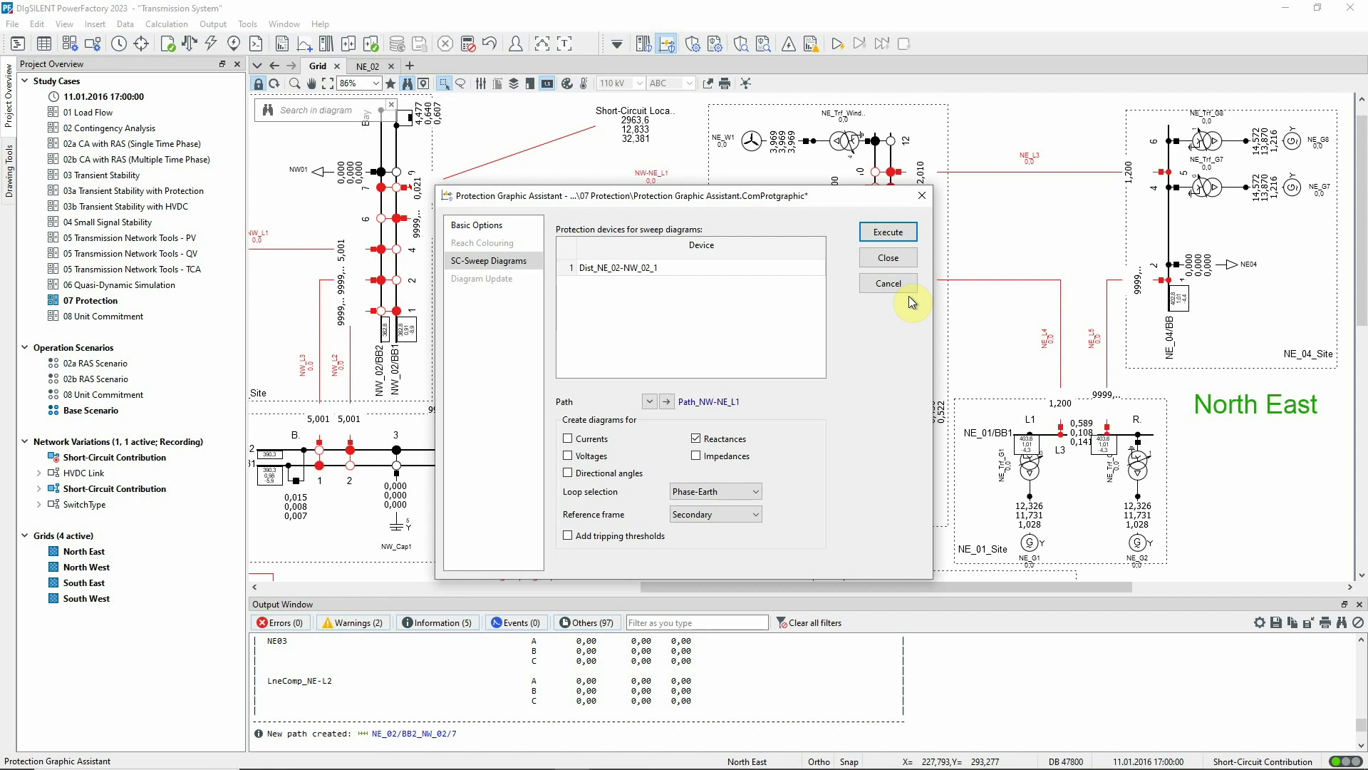
Step: Generate the sweep plots, then delete the lower reactance diagram
{"action": "left_click", "coordinate": [896, 233]}
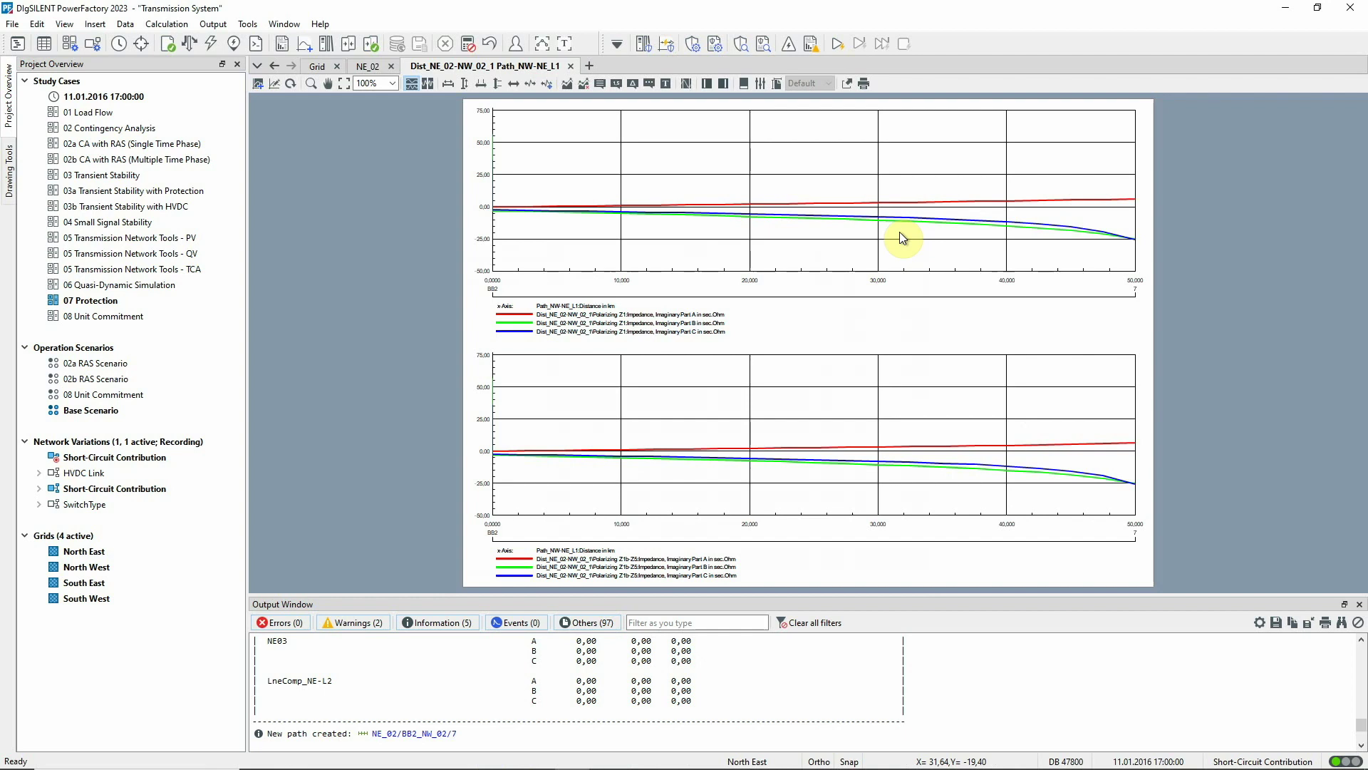
{"action": "left_click", "coordinate": [868, 360]}
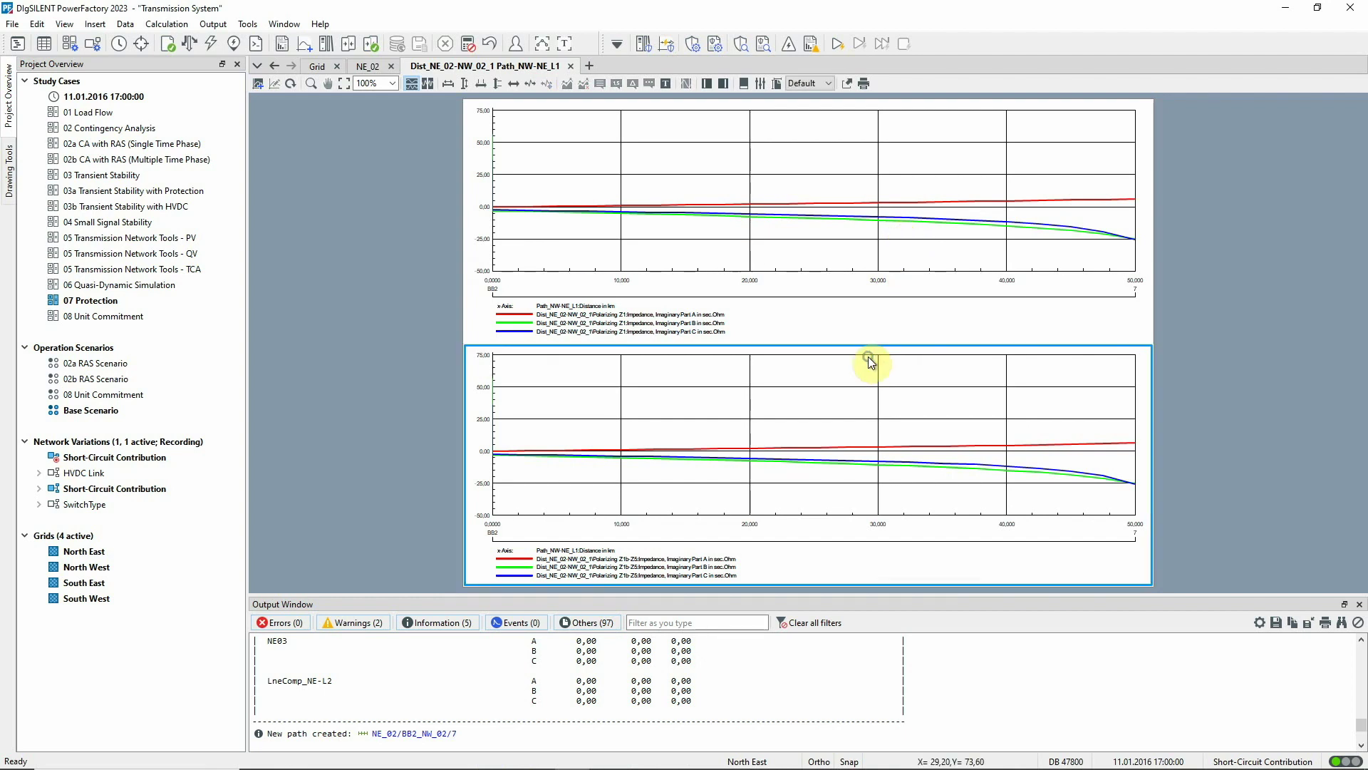
{"action": "right_click", "coordinate": [870, 360]}
{"action": "left_click", "coordinate": [922, 566]}
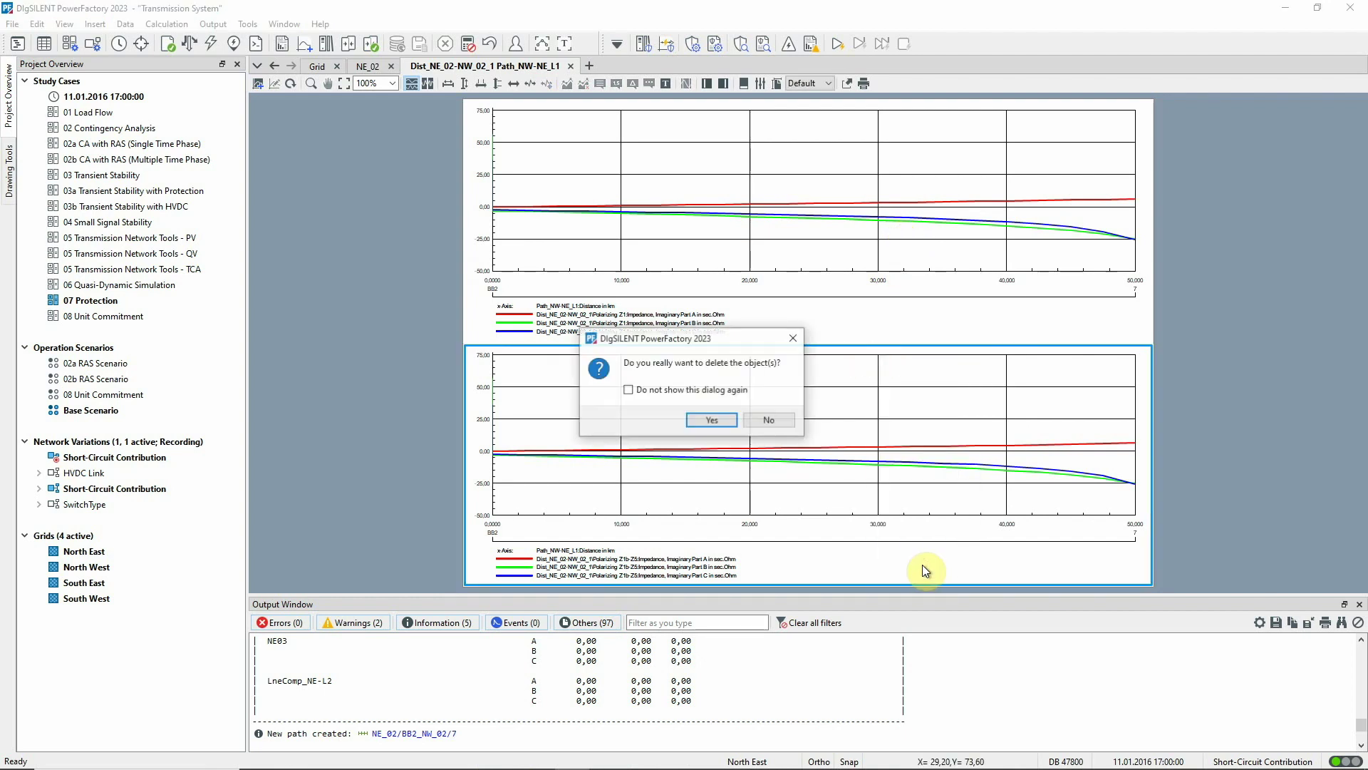
{"action": "left_click", "coordinate": [719, 422]}
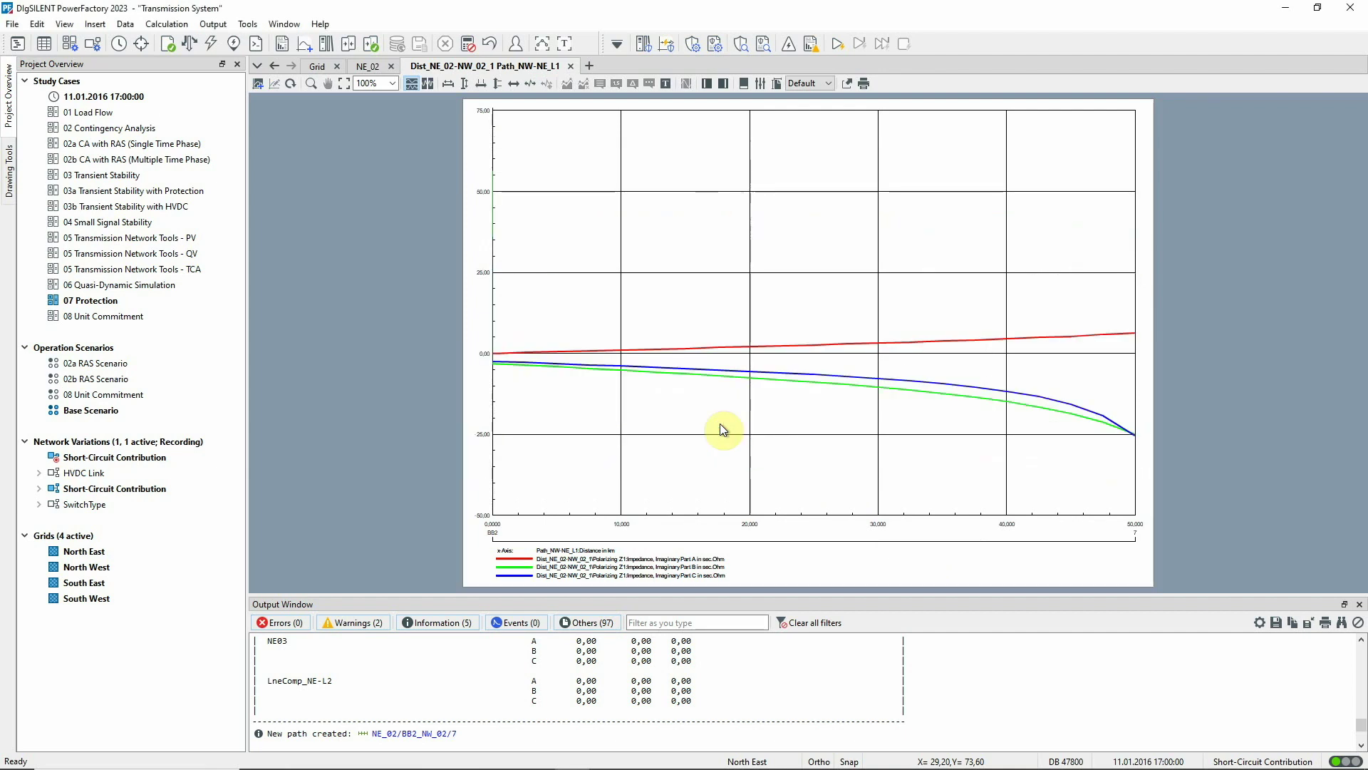
Step: Remove the c:X:B and c:X:C reactance curves from the sweep plot
{"action": "right_click", "coordinate": [840, 227]}
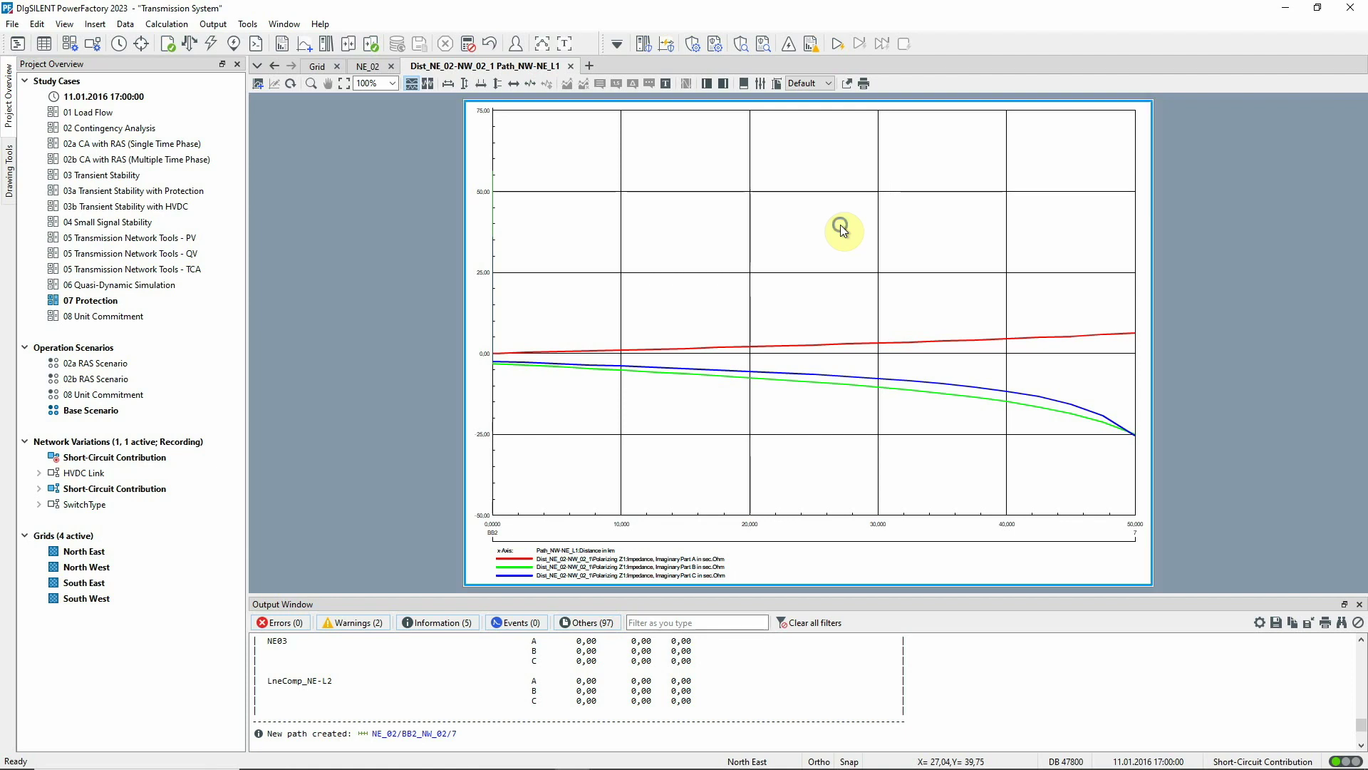
{"action": "left_click", "coordinate": [864, 234]}
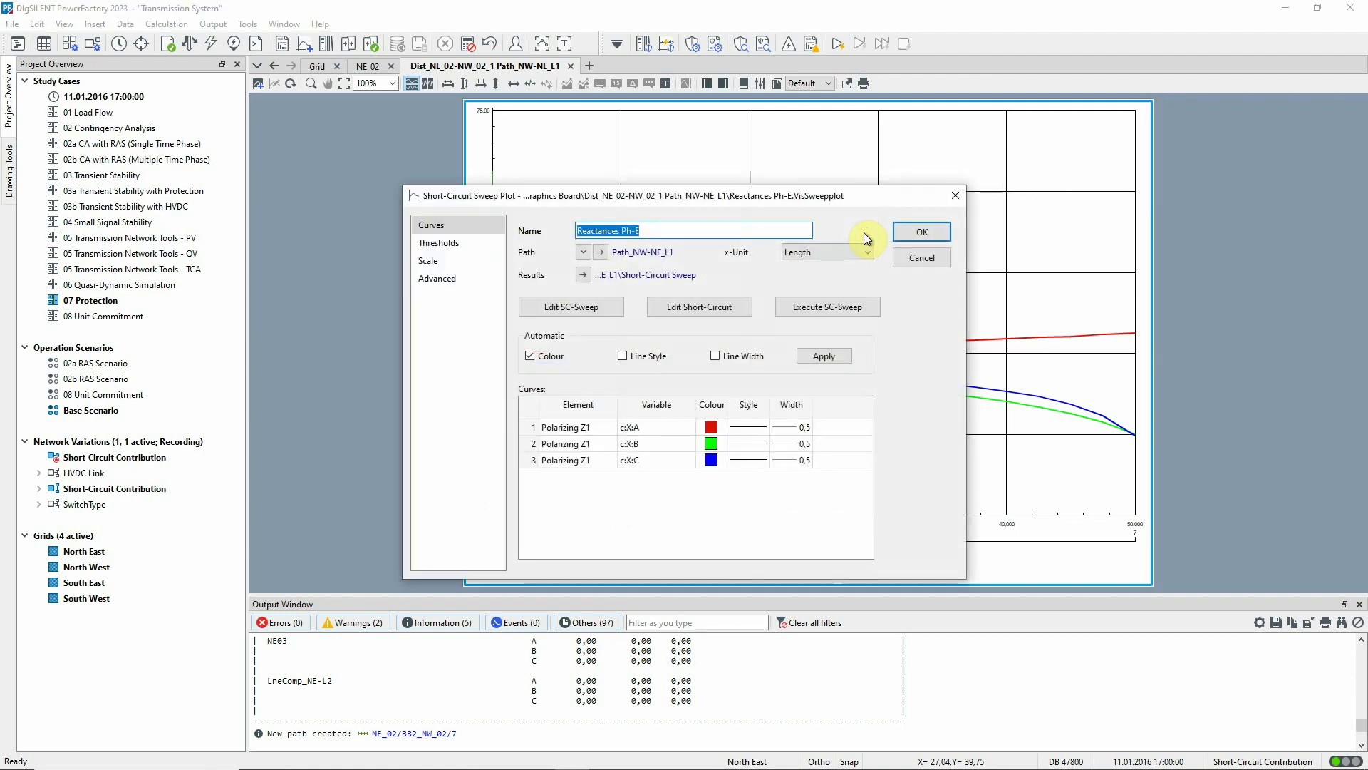
{"action": "left_click_drag", "start_coordinate": [531, 460], "coordinate": [530, 446]}
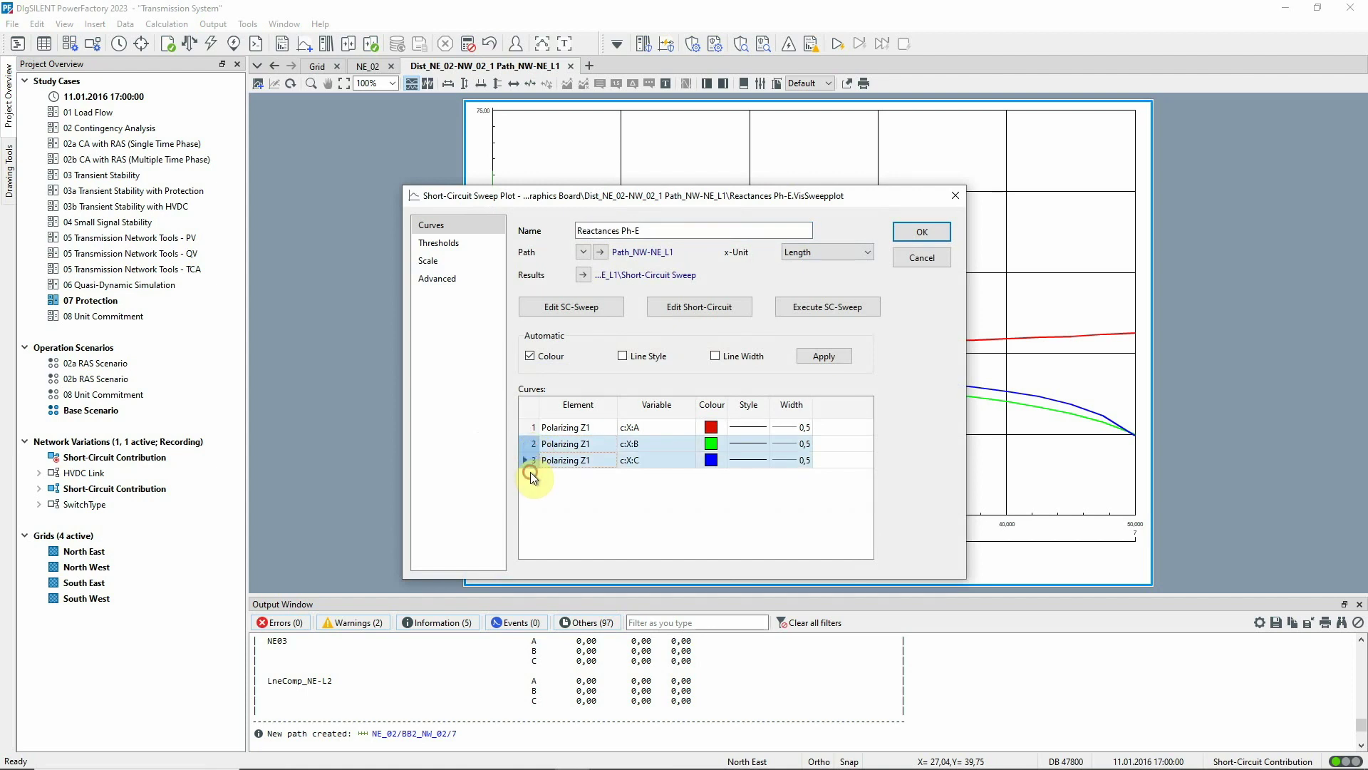
{"action": "key", "text": "Delete"}
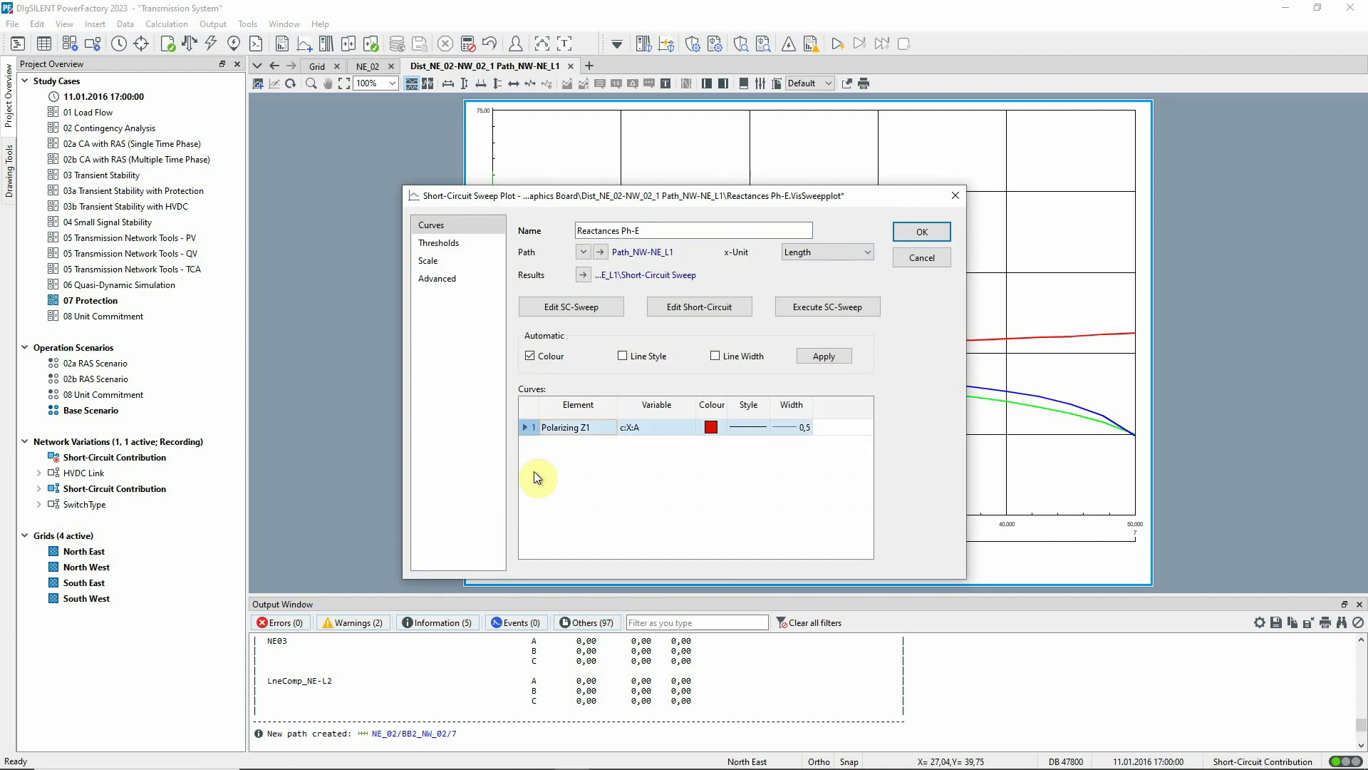
Step: Add a dark-blue threshold for Z2's e:Xmax reach and rescale the y-axis
{"action": "left_click", "coordinate": [460, 245]}
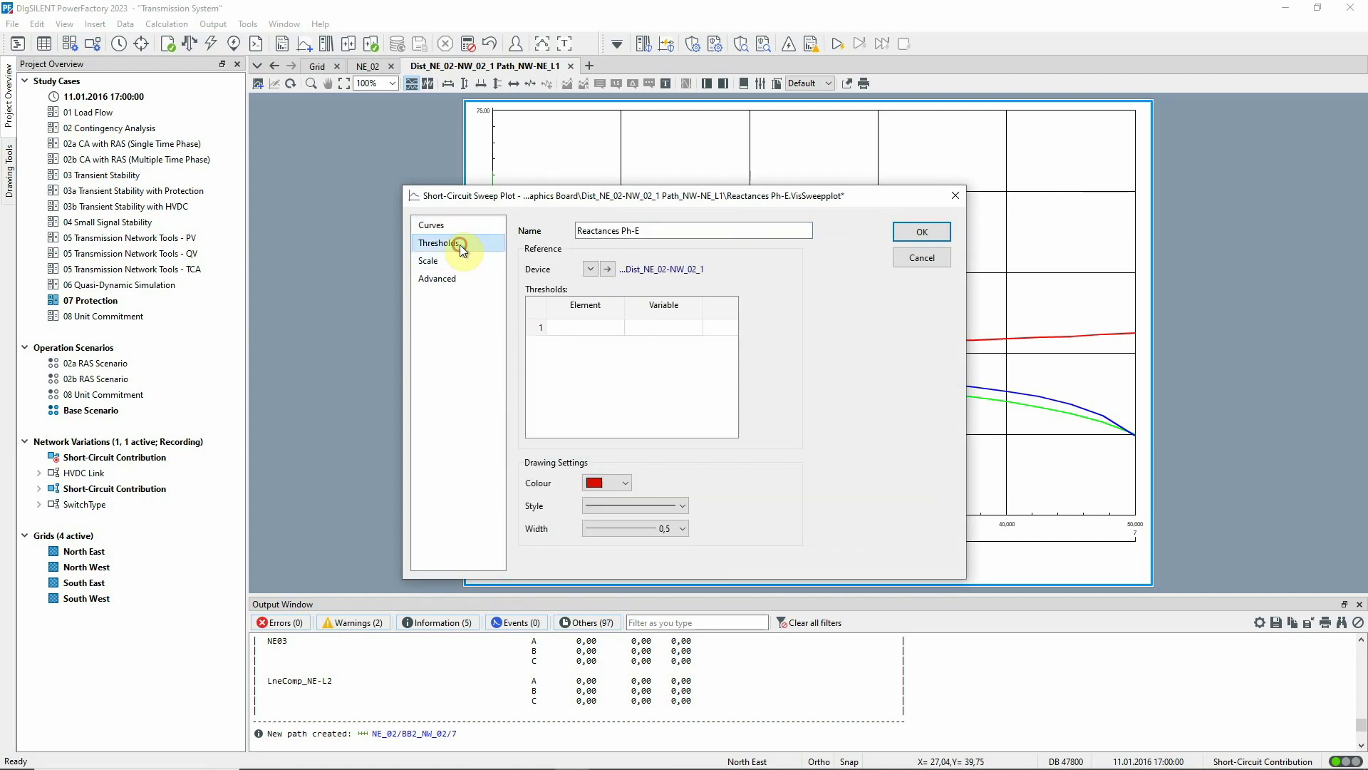
{"action": "double_click", "coordinate": [564, 327]}
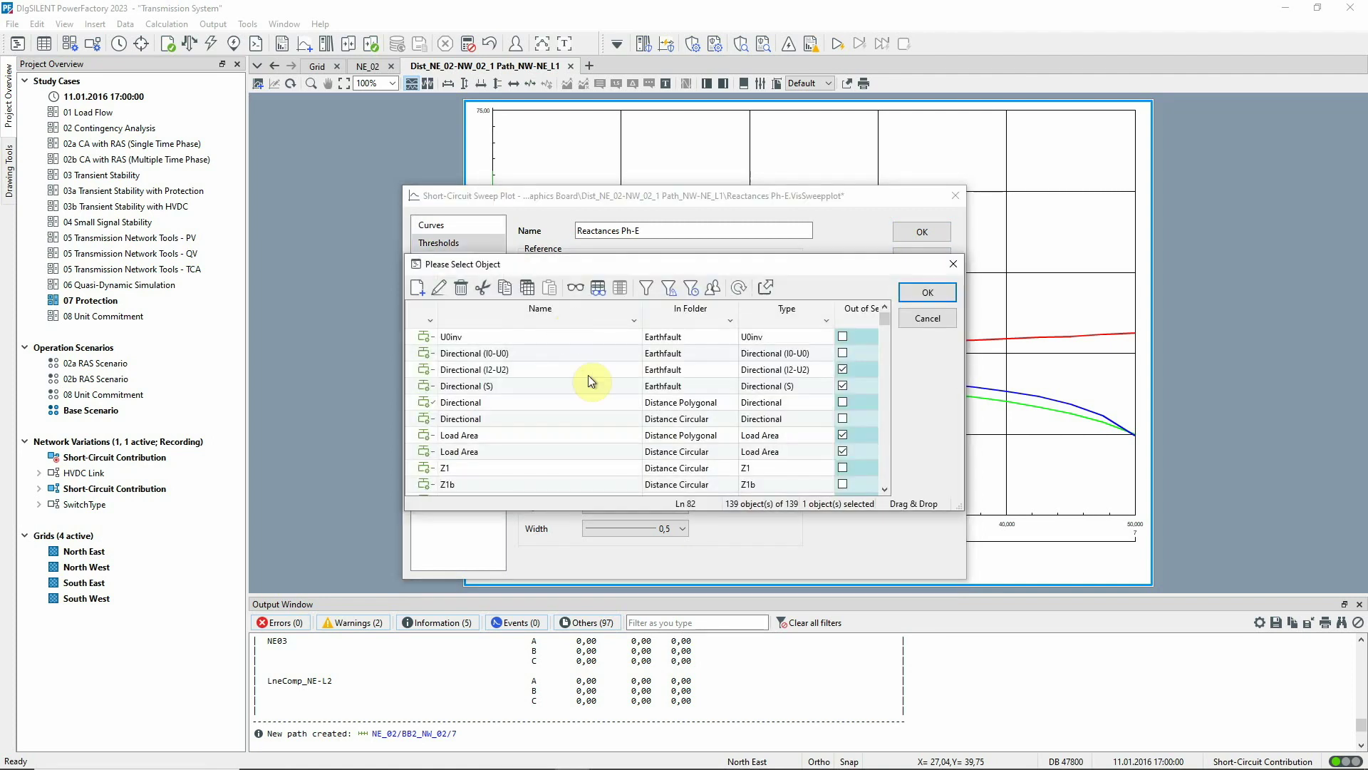
{"action": "scroll", "coordinate": [596, 412], "scroll_direction": "down", "scroll_amount": 1}
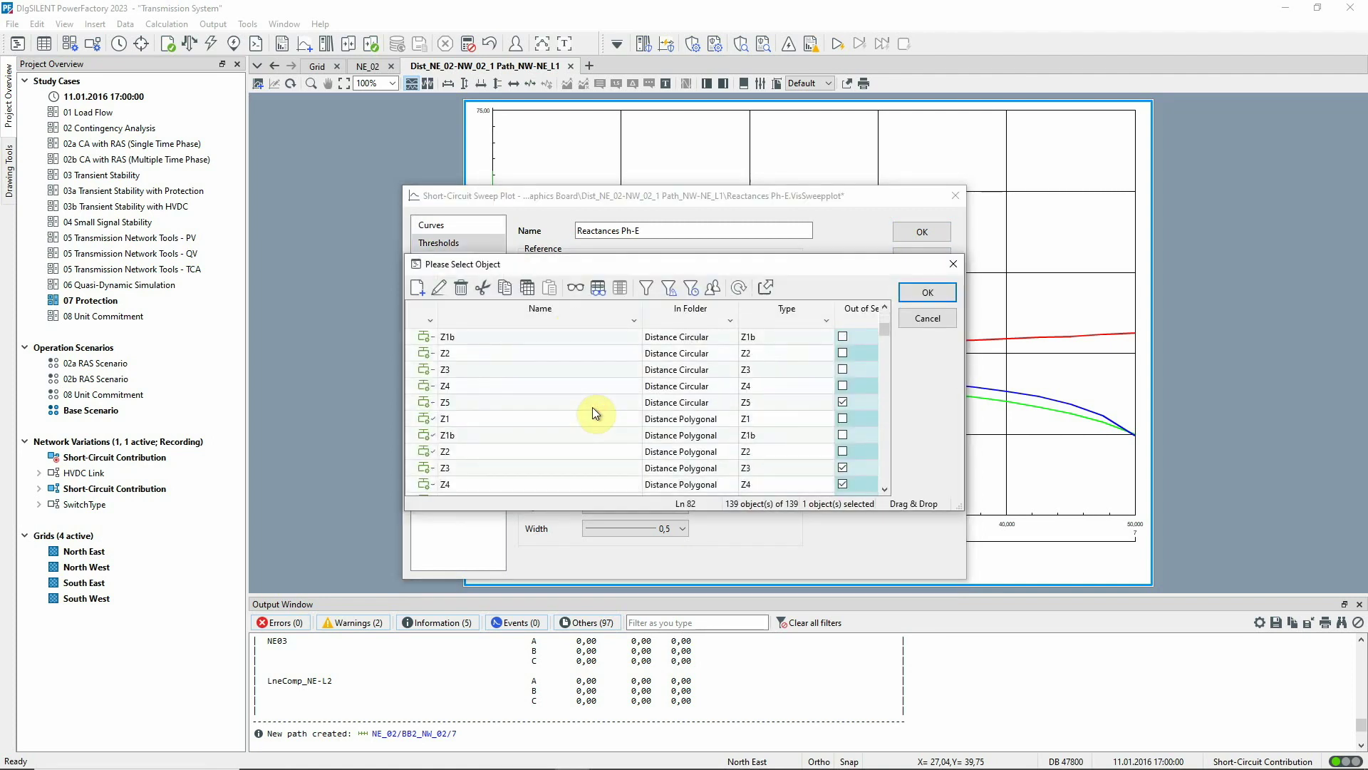
{"action": "left_click", "coordinate": [436, 453]}
{"action": "left_click", "coordinate": [918, 295]}
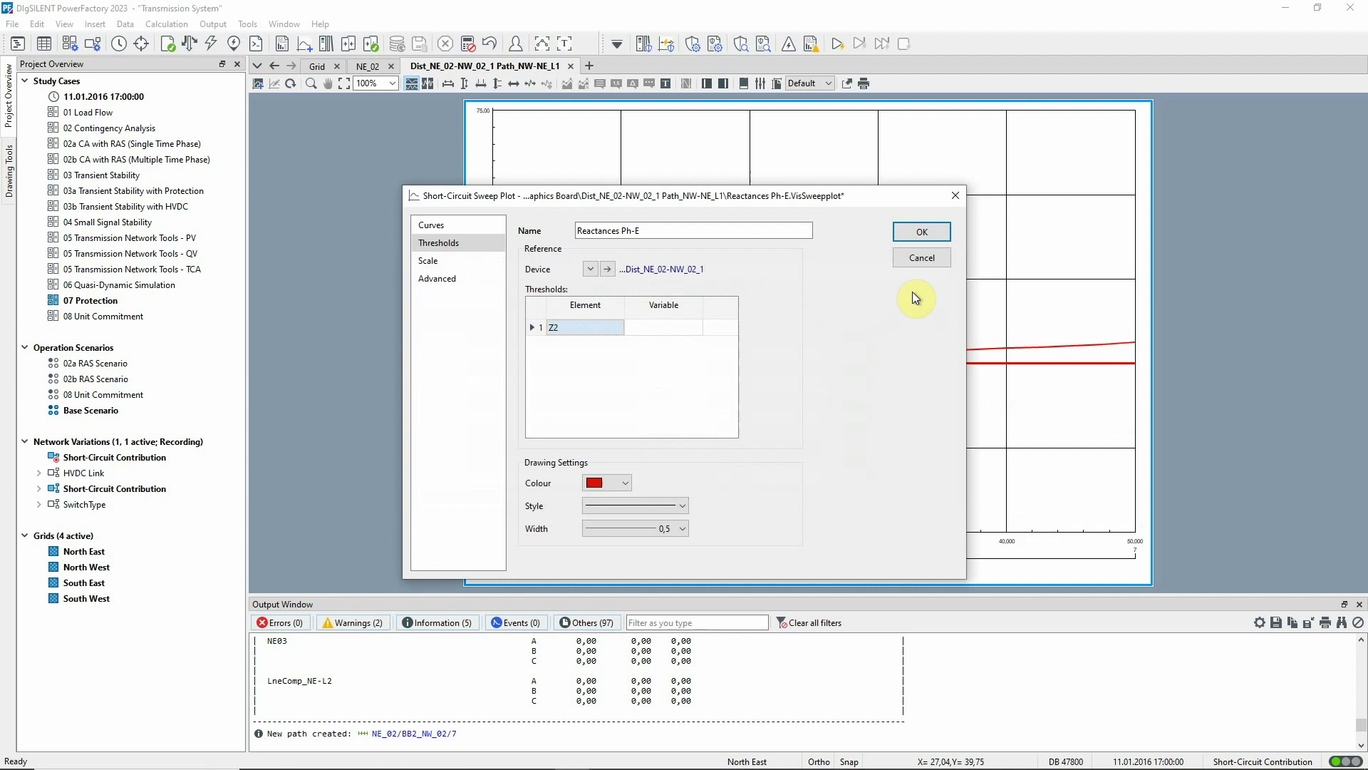
{"action": "double_click", "coordinate": [661, 326]}
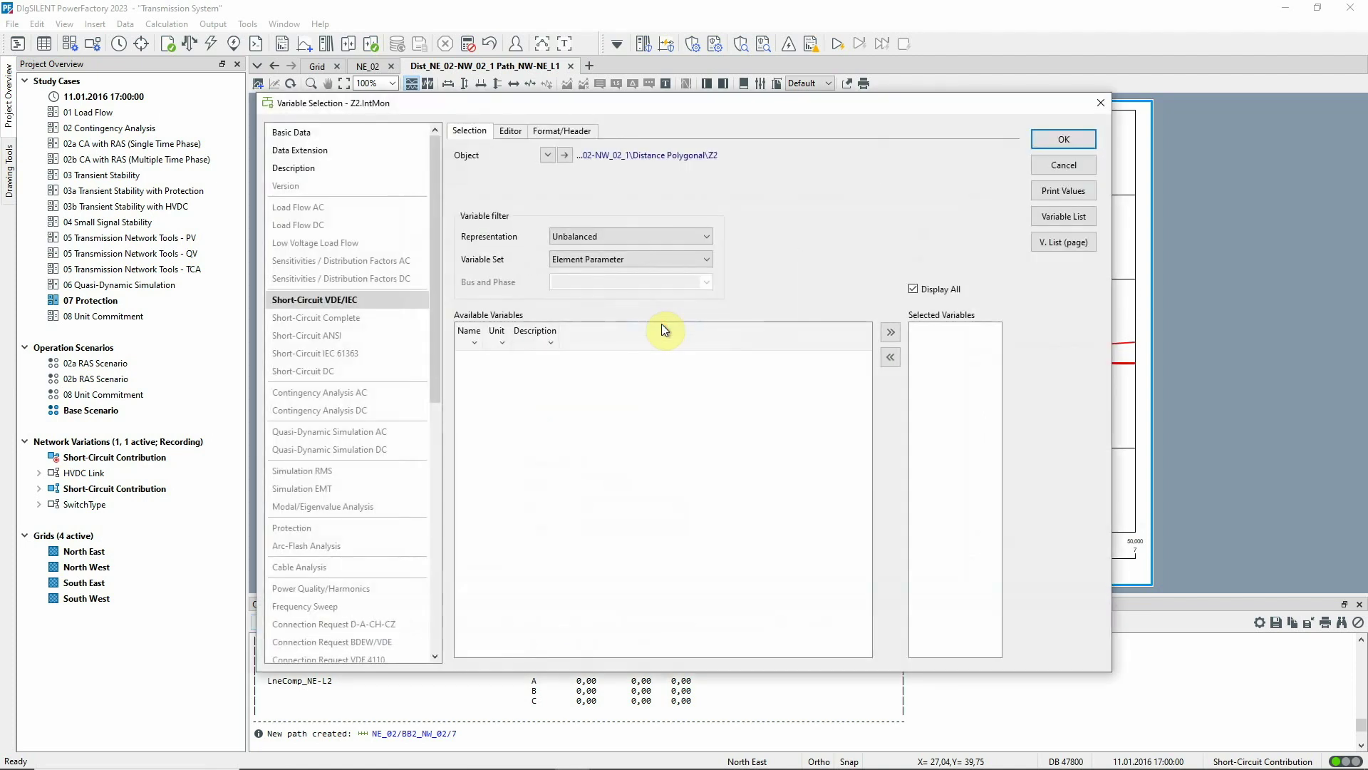
{"action": "left_click", "coordinate": [332, 130]}
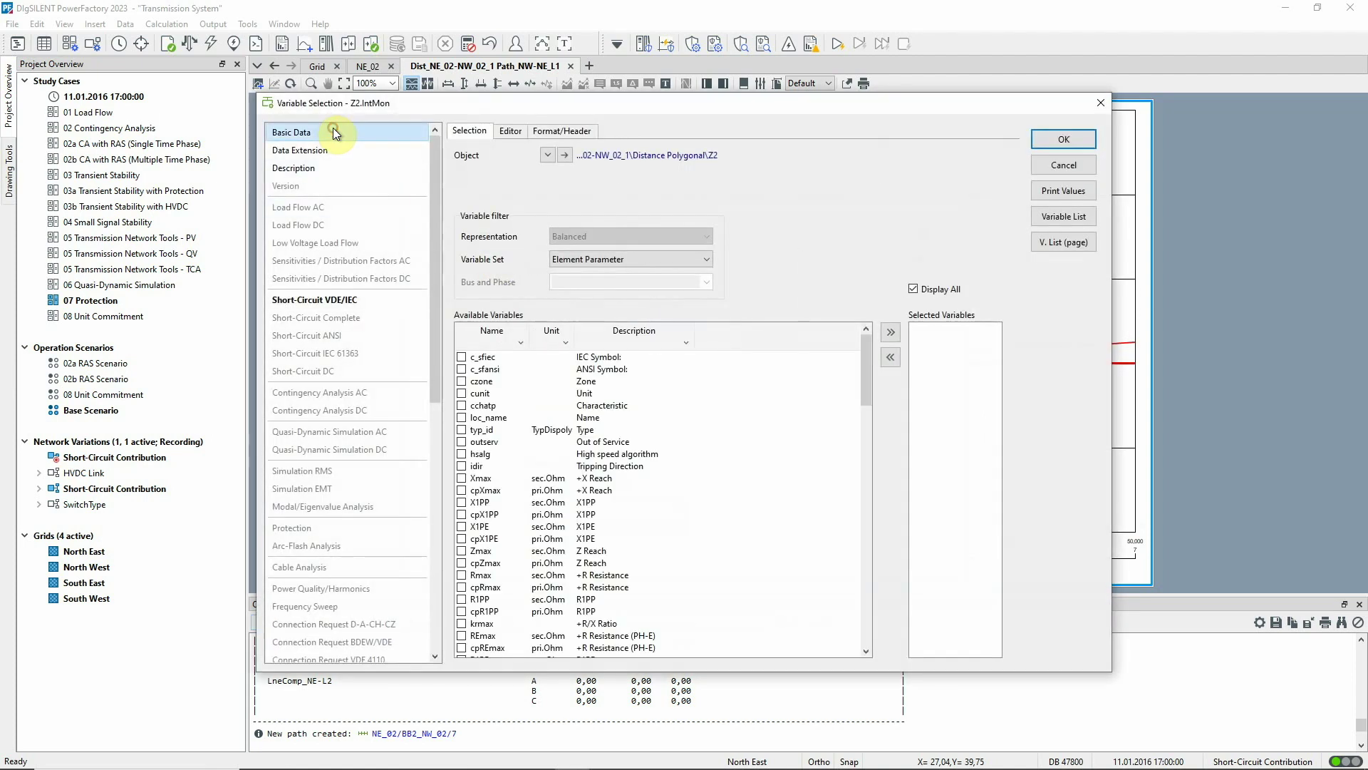
{"action": "left_click", "coordinate": [462, 478]}
{"action": "left_click", "coordinate": [1040, 142]}
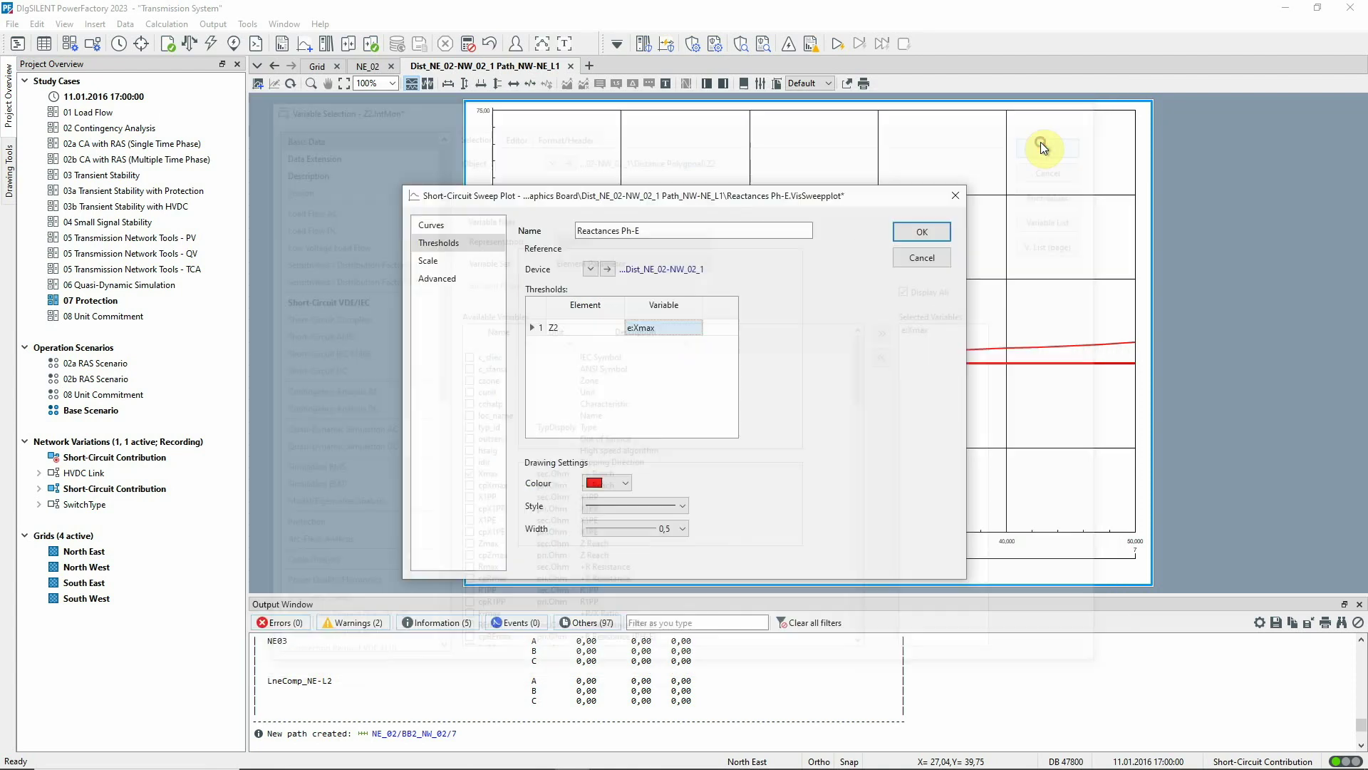
{"action": "left_click", "coordinate": [628, 480]}
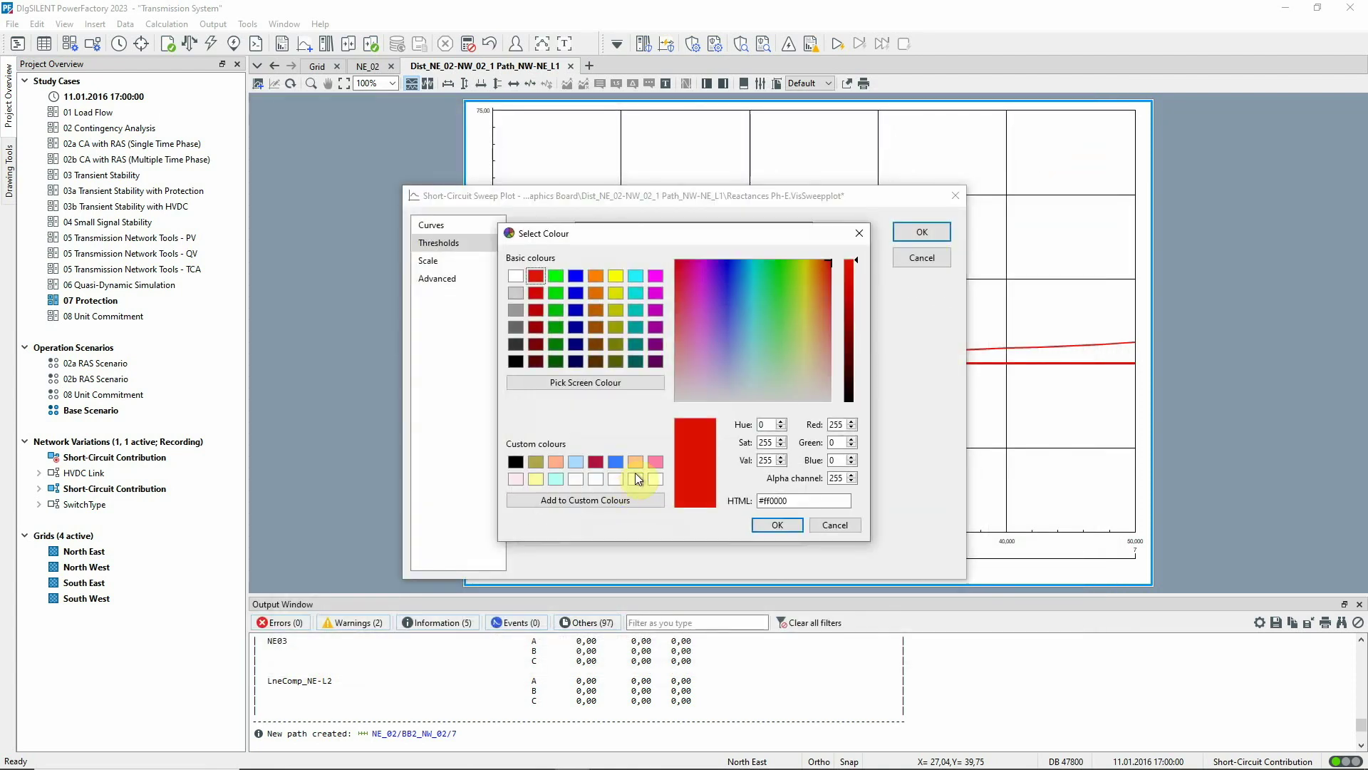
{"action": "left_click", "coordinate": [577, 343]}
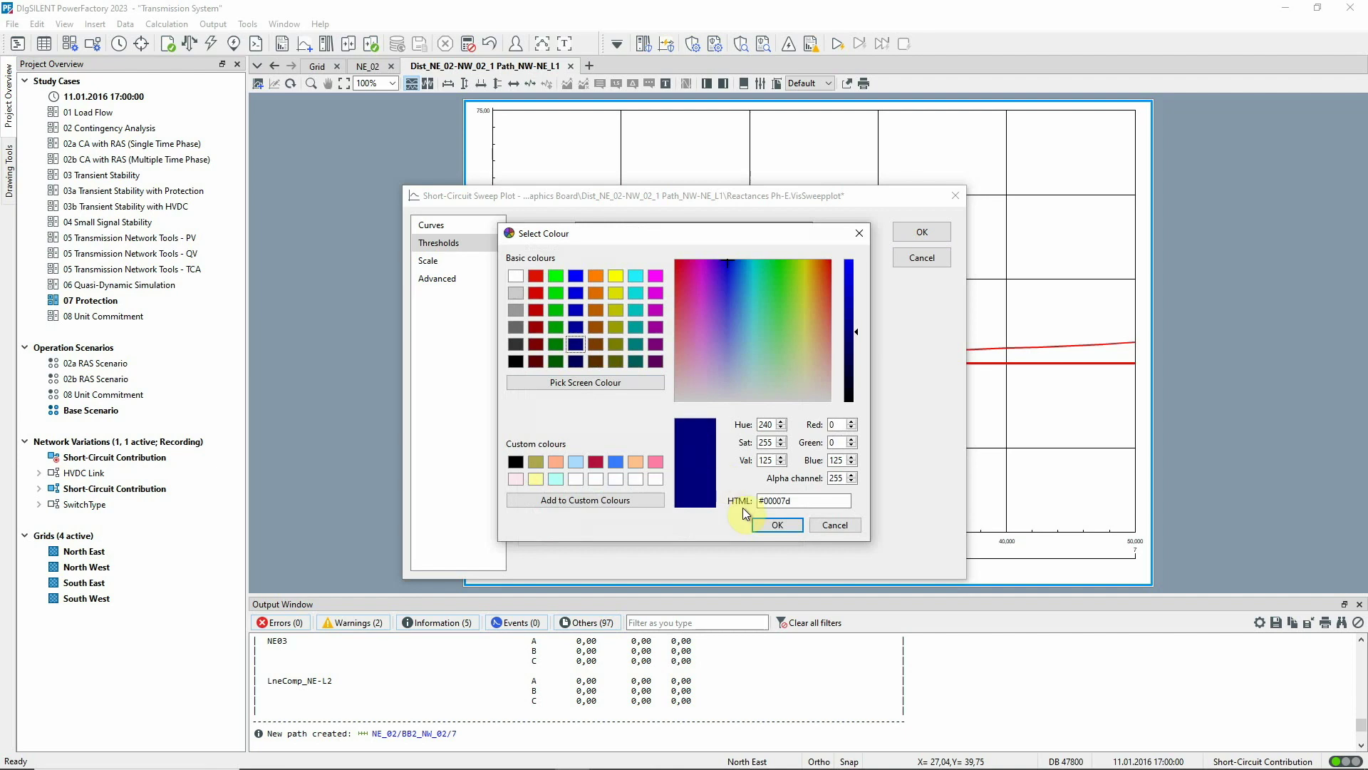
{"action": "left_click", "coordinate": [767, 518]}
{"action": "left_click", "coordinate": [916, 232]}
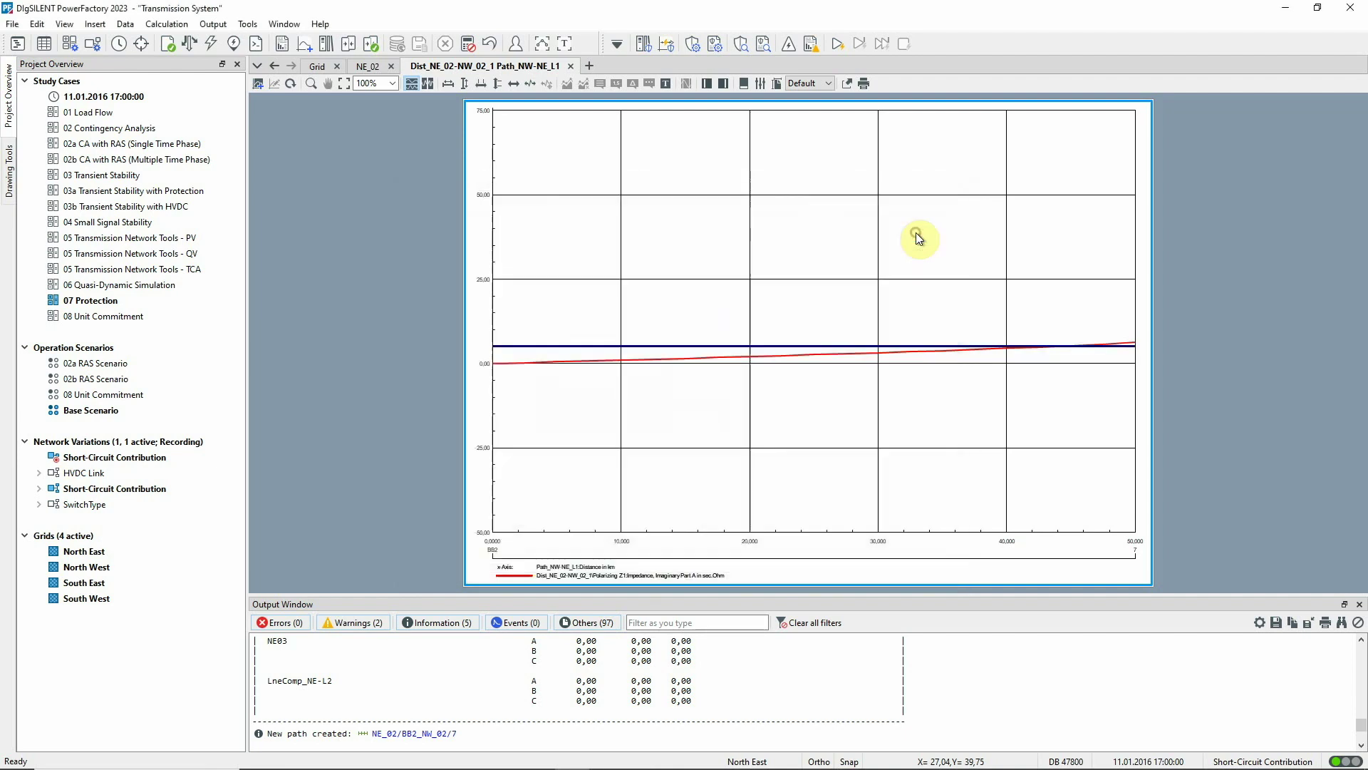
{"action": "left_click", "coordinate": [465, 83]}
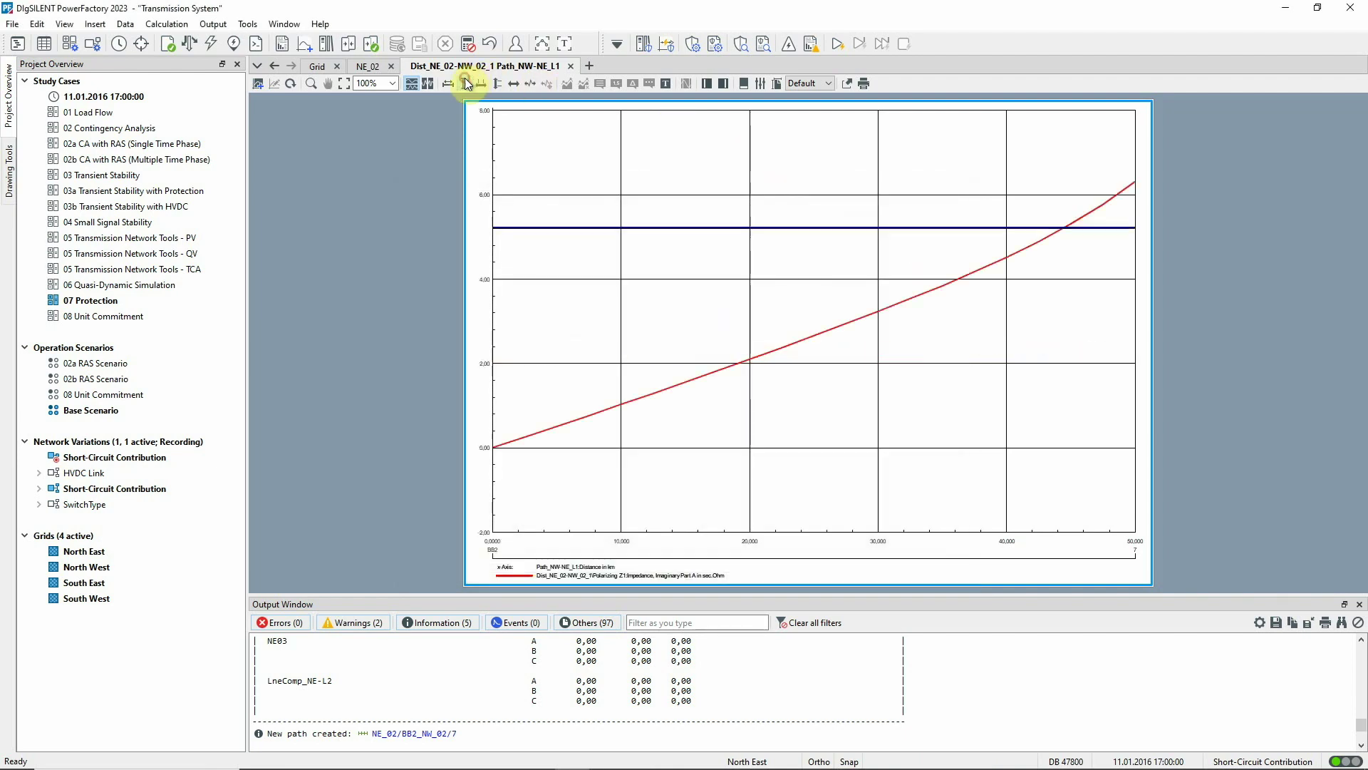
Step: On the Grid diagram, check line NW-NE_L1's coupling NW-NE_12 pairs it with NW-NE_L2
{"action": "left_click", "coordinate": [1232, 187]}
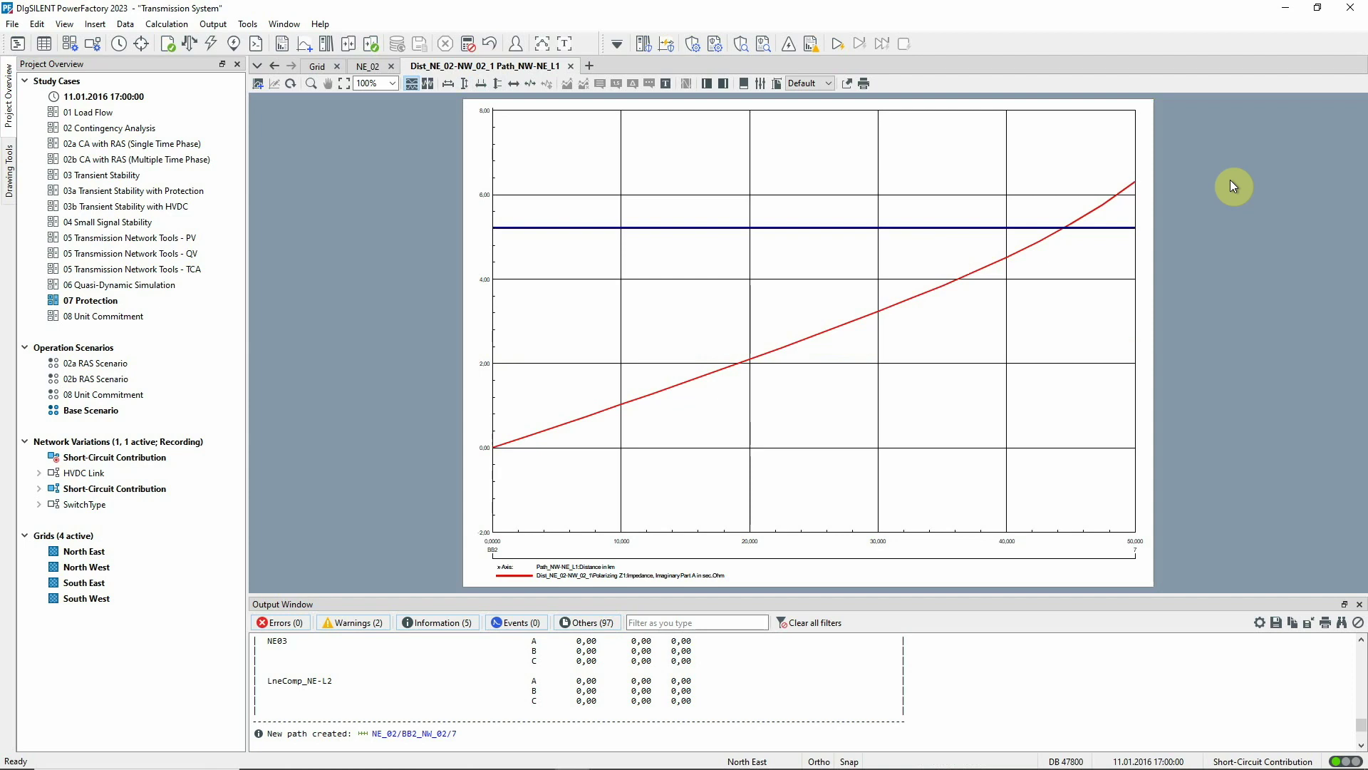
{"action": "left_click", "coordinate": [320, 66]}
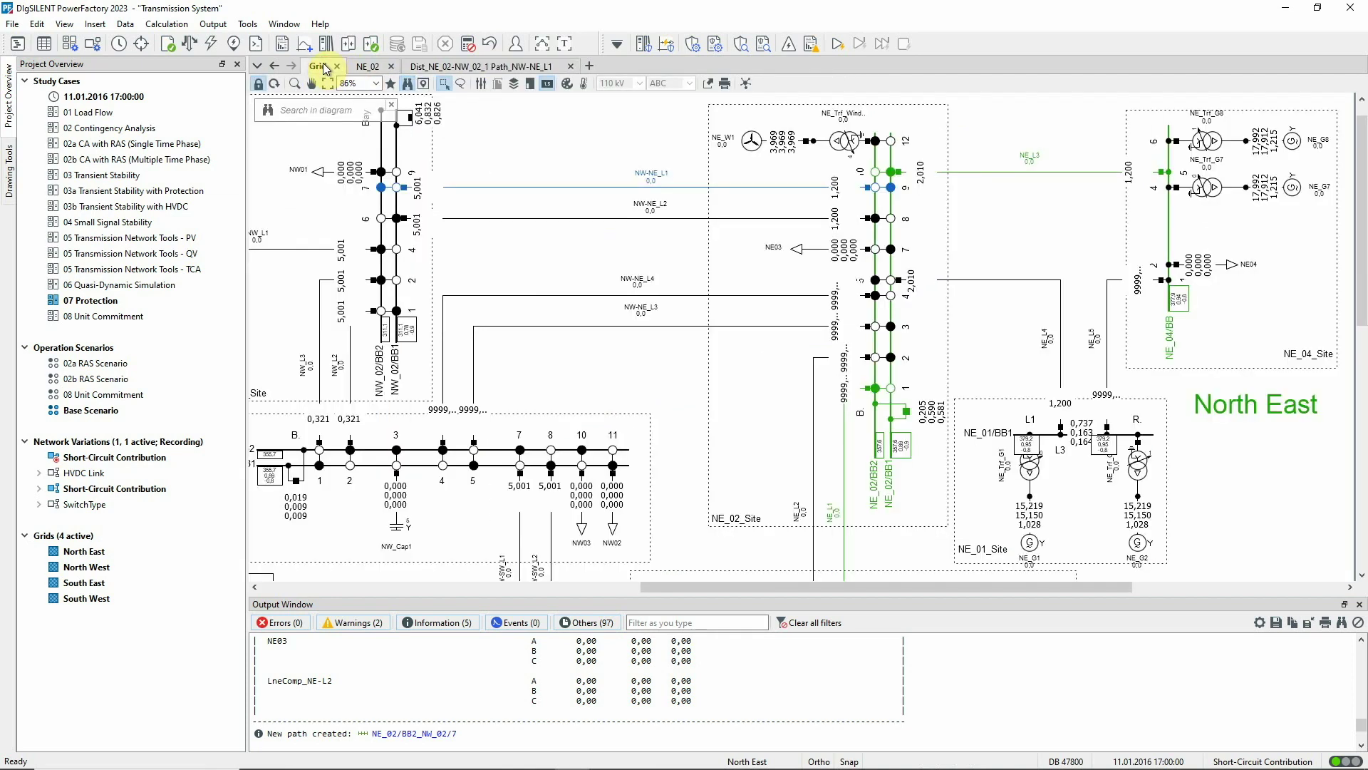
{"action": "double_click", "coordinate": [543, 188]}
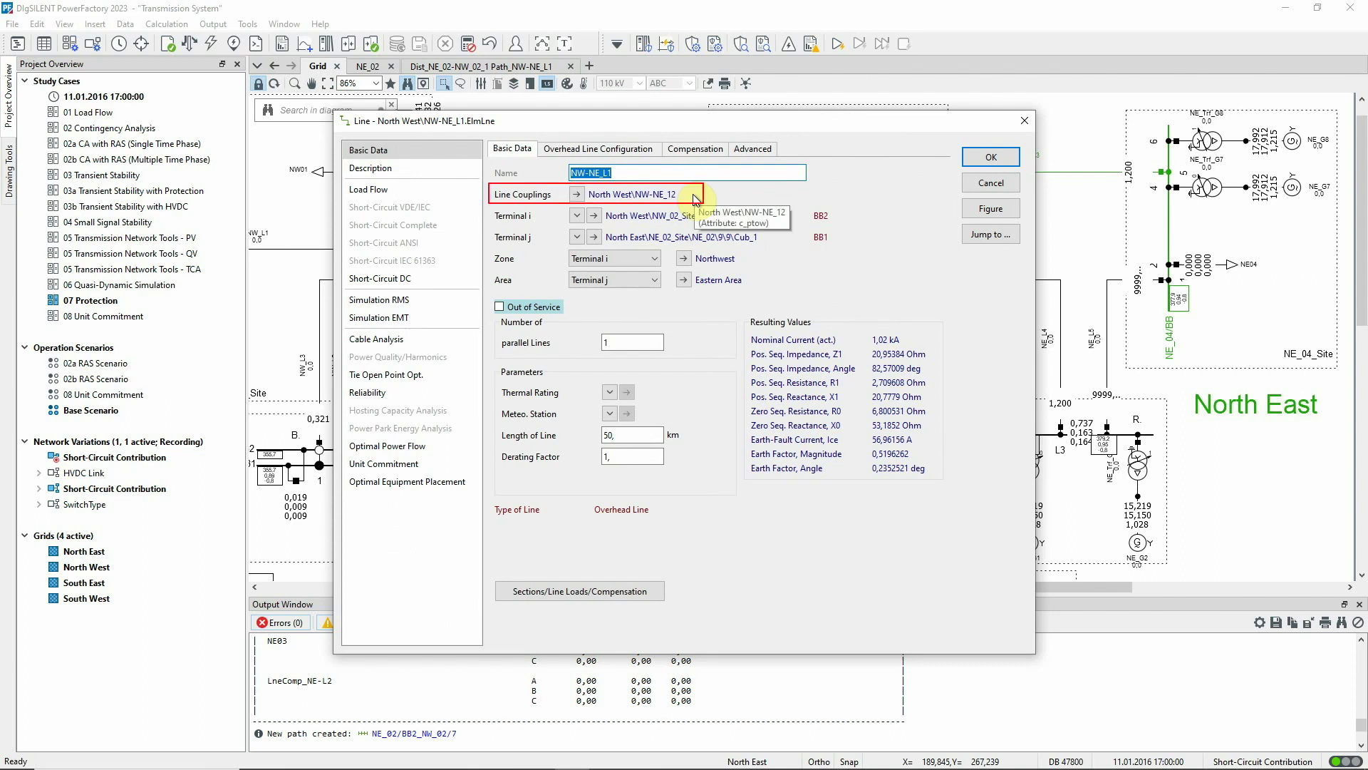
{"action": "left_click", "coordinate": [595, 194]}
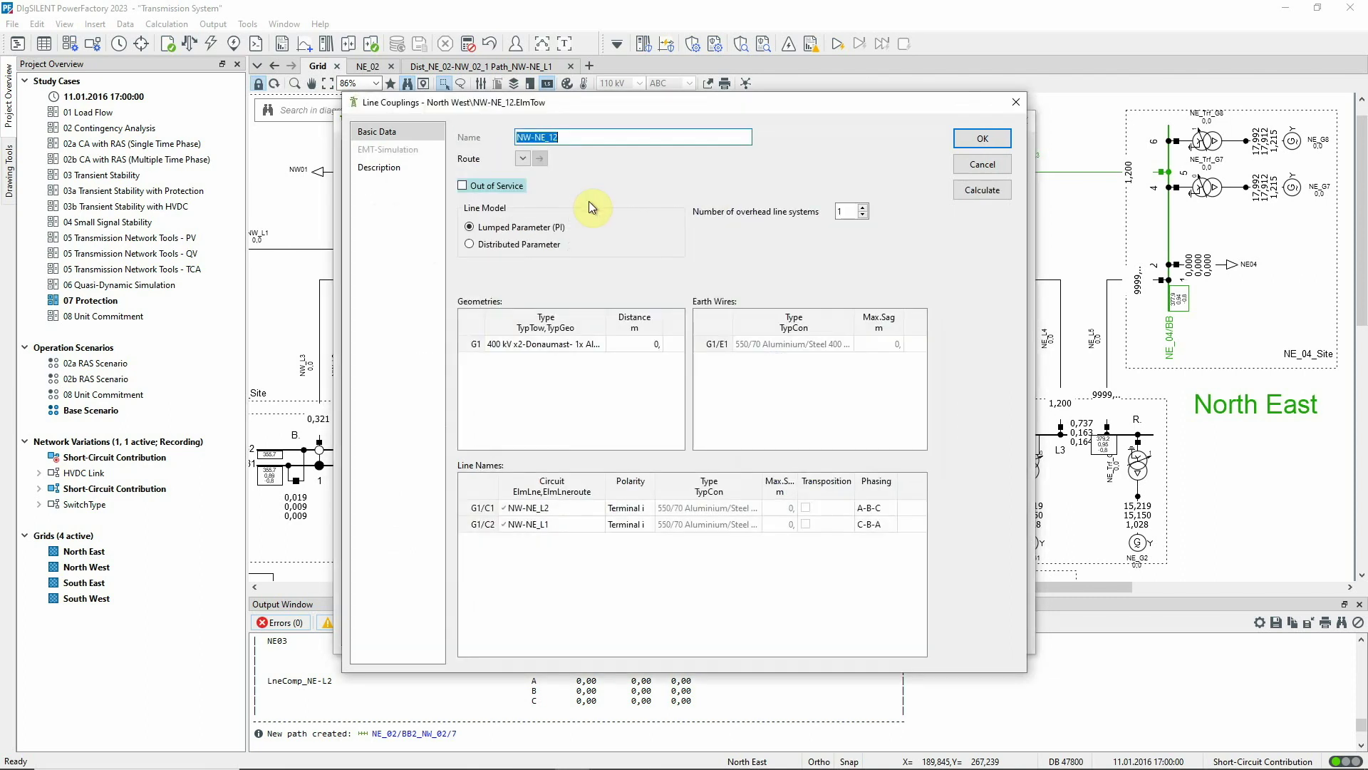
{"action": "left_click", "coordinate": [920, 248]}
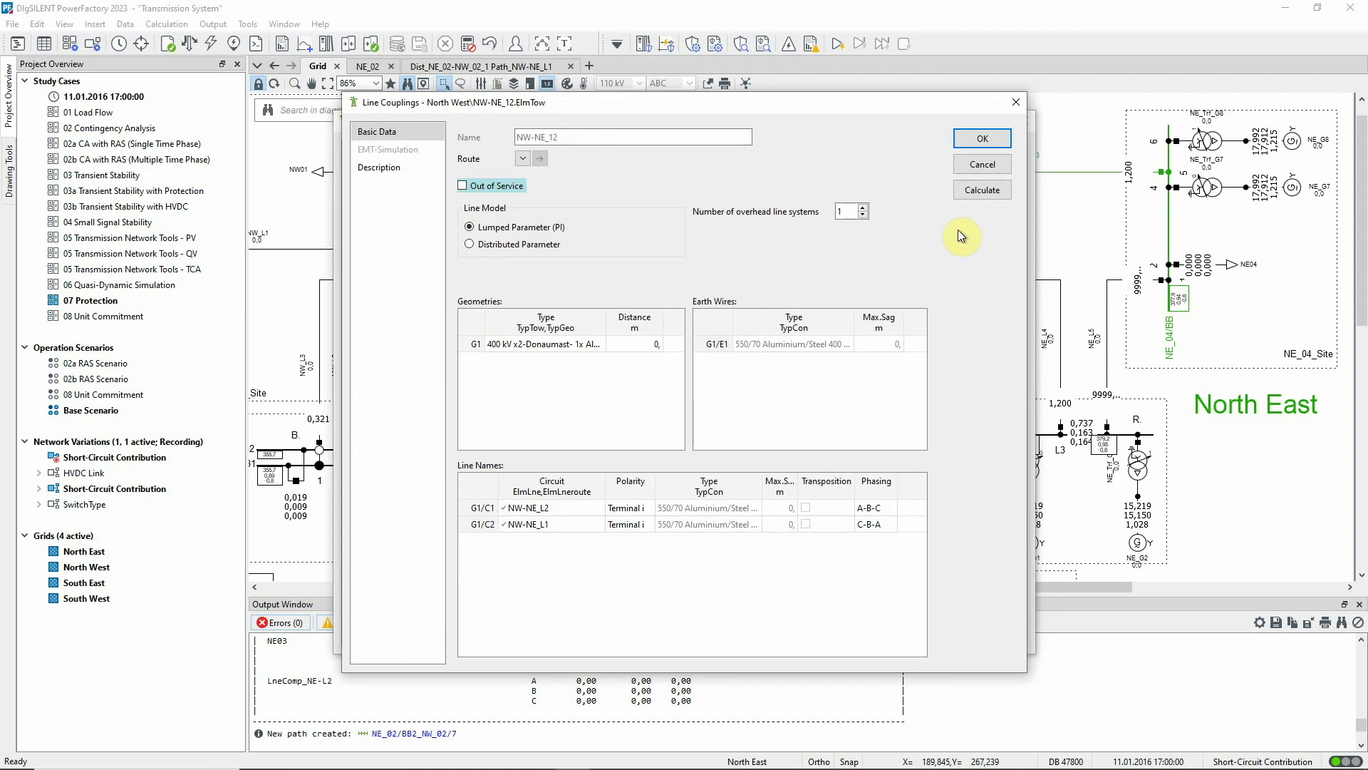
{"action": "left_click", "coordinate": [977, 165]}
Step: Take parallel line NW-NE_L2 out of service
{"action": "left_click", "coordinate": [978, 184]}
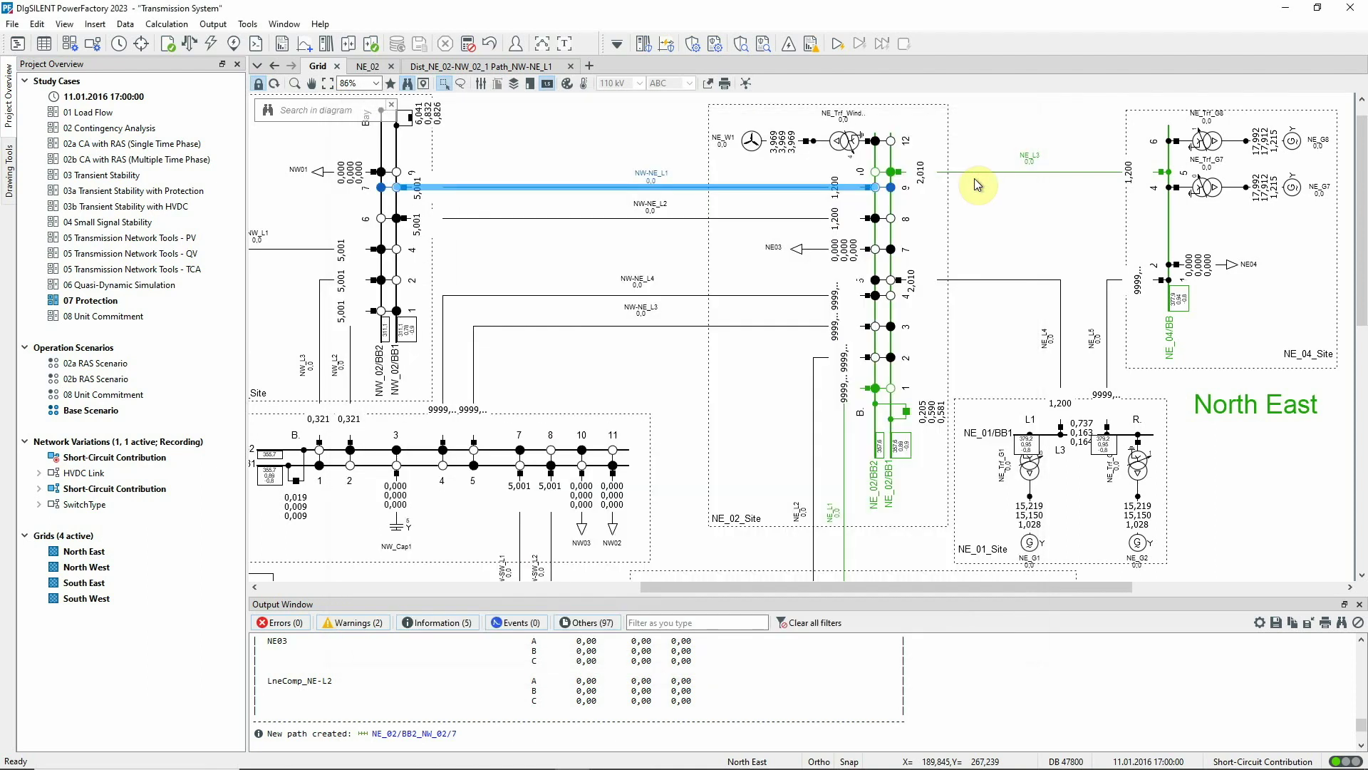
{"action": "double_click", "coordinate": [553, 218]}
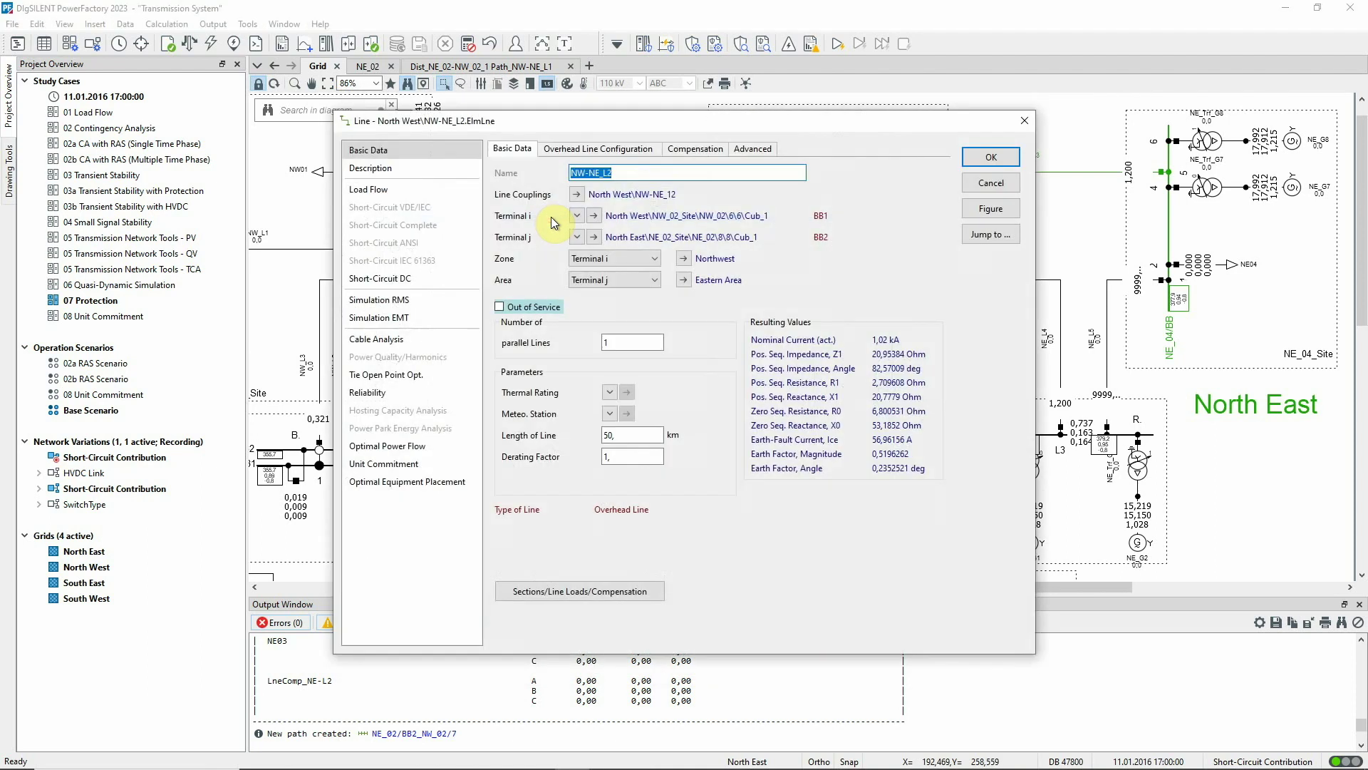
{"action": "left_click", "coordinate": [536, 306]}
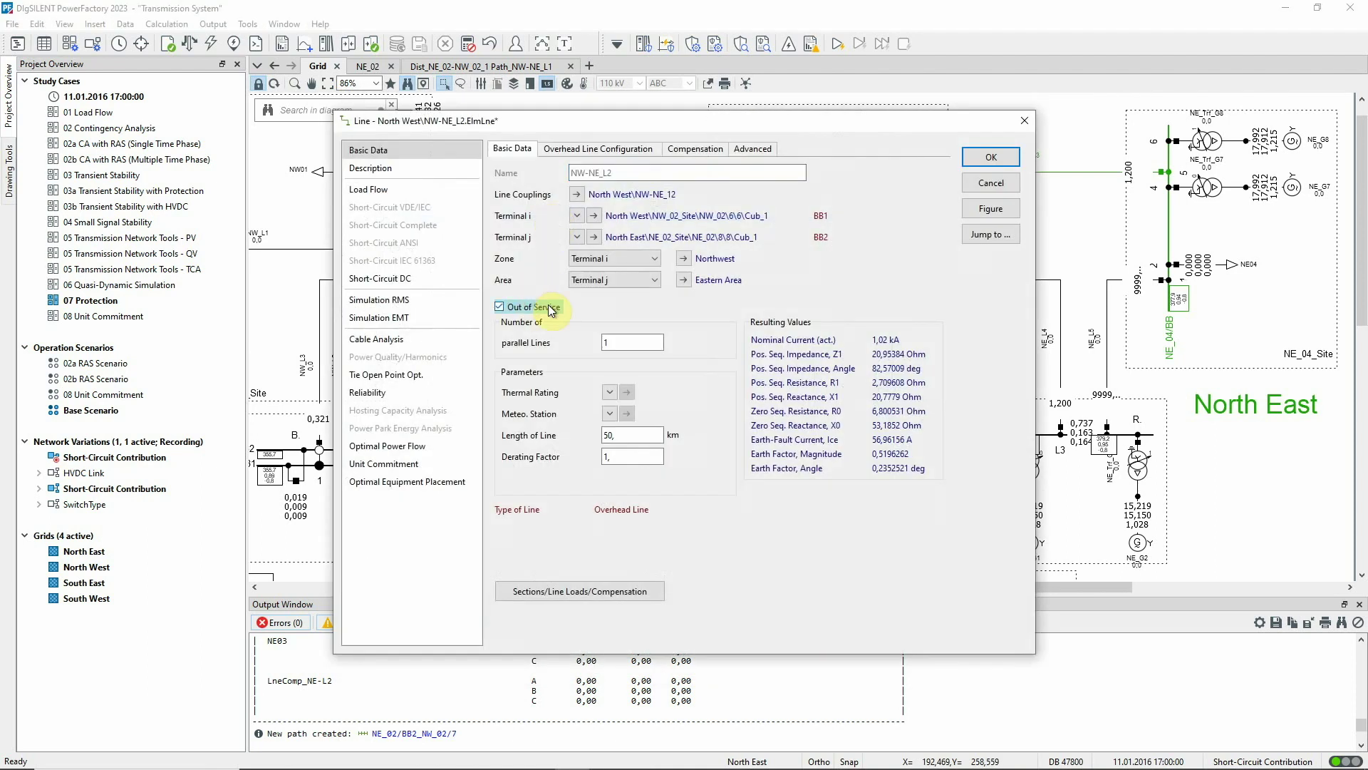
{"action": "left_click", "coordinate": [989, 157]}
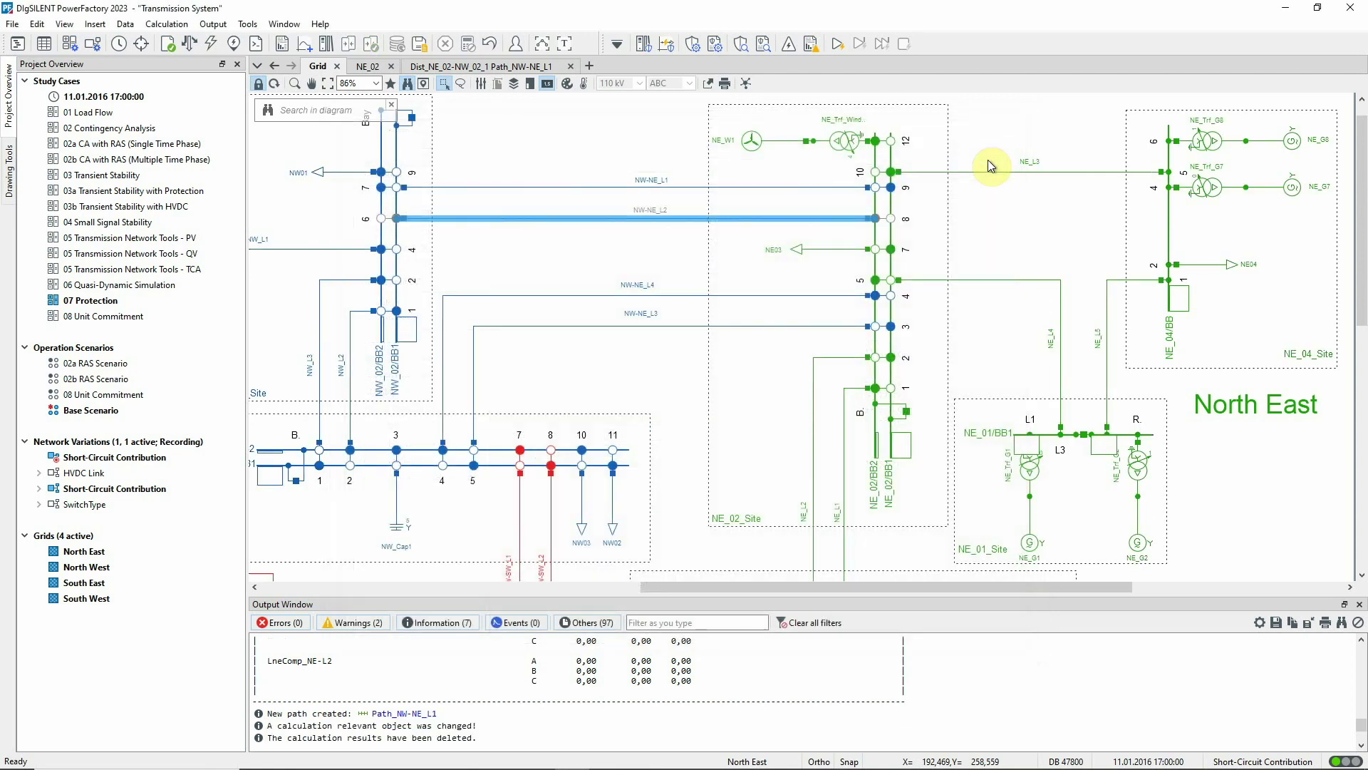
Step: Update the diagrams with a short-circuit sweep and view the reactance plot
{"action": "left_click", "coordinate": [668, 45]}
{"action": "left_click", "coordinate": [615, 283]}
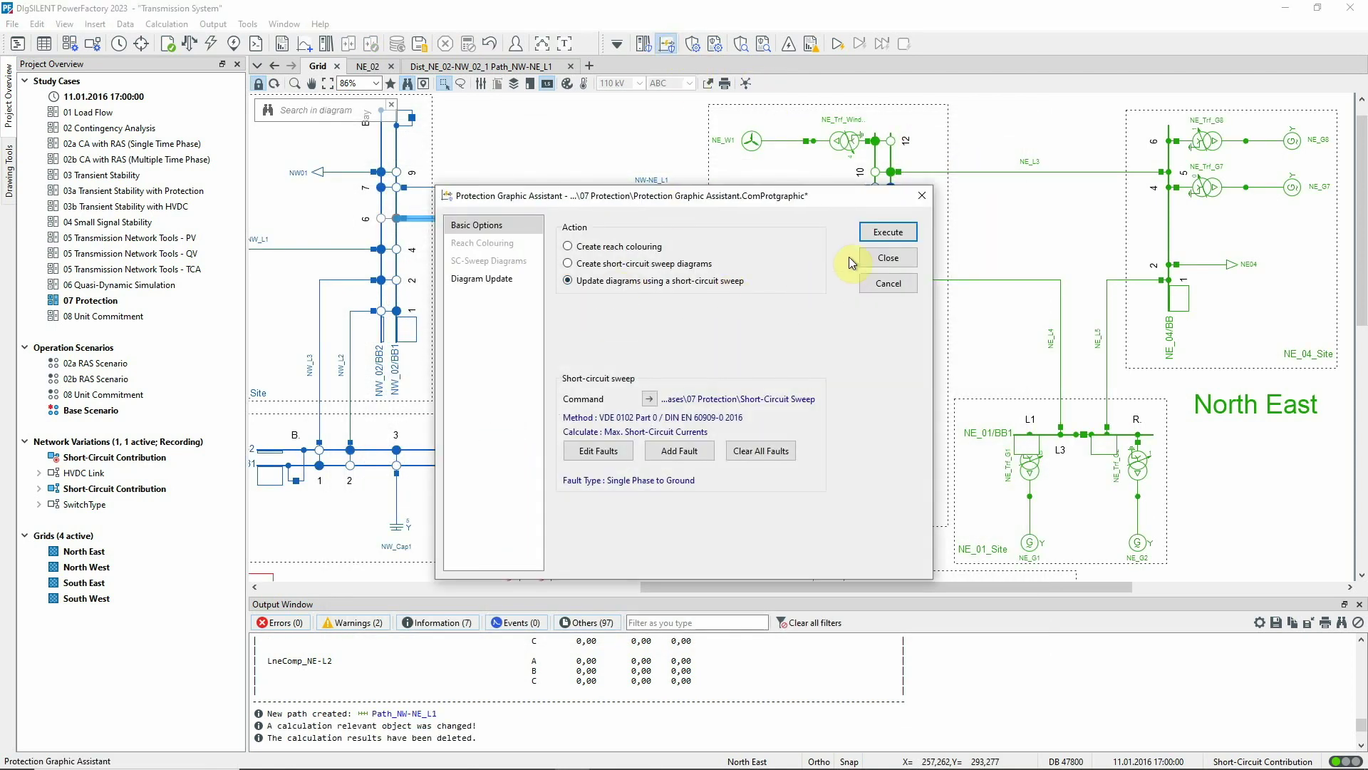
{"action": "left_click", "coordinate": [882, 232]}
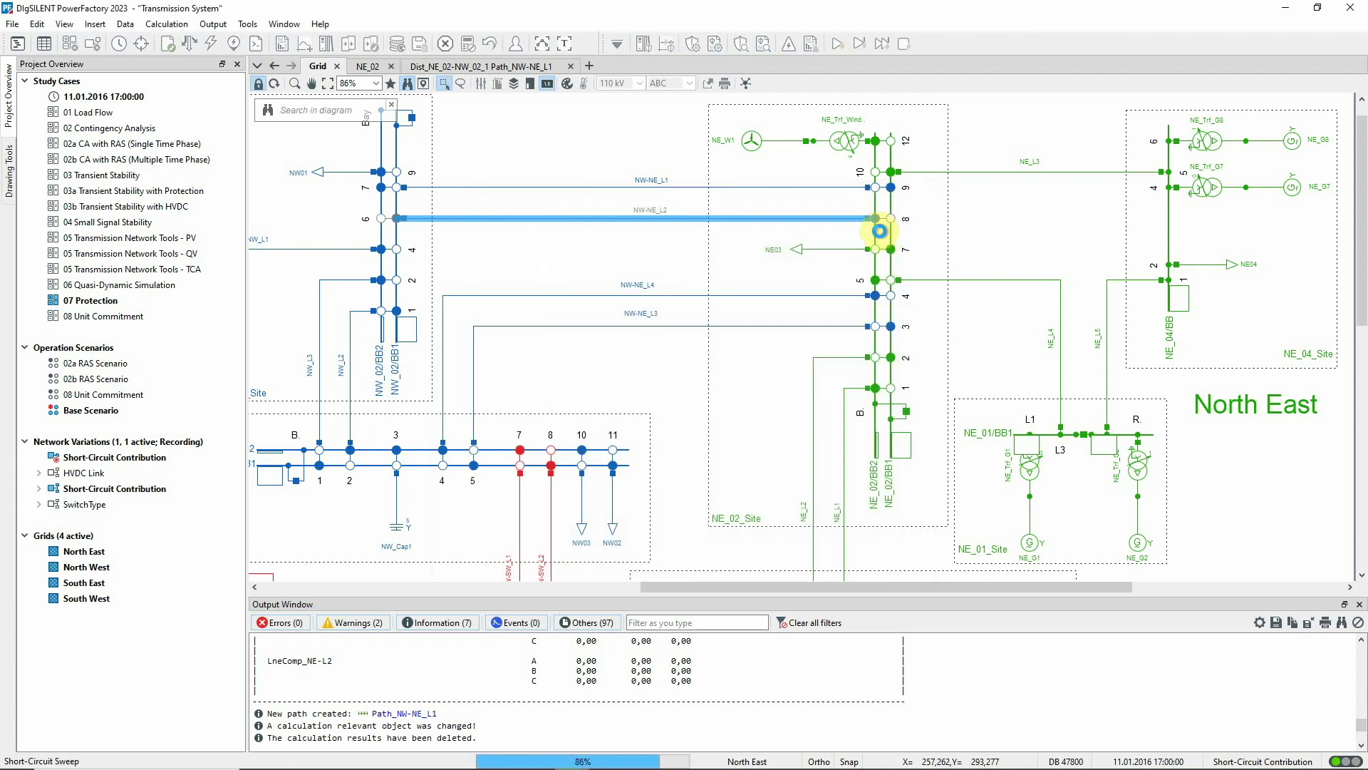
{"action": "left_click", "coordinate": [545, 67]}
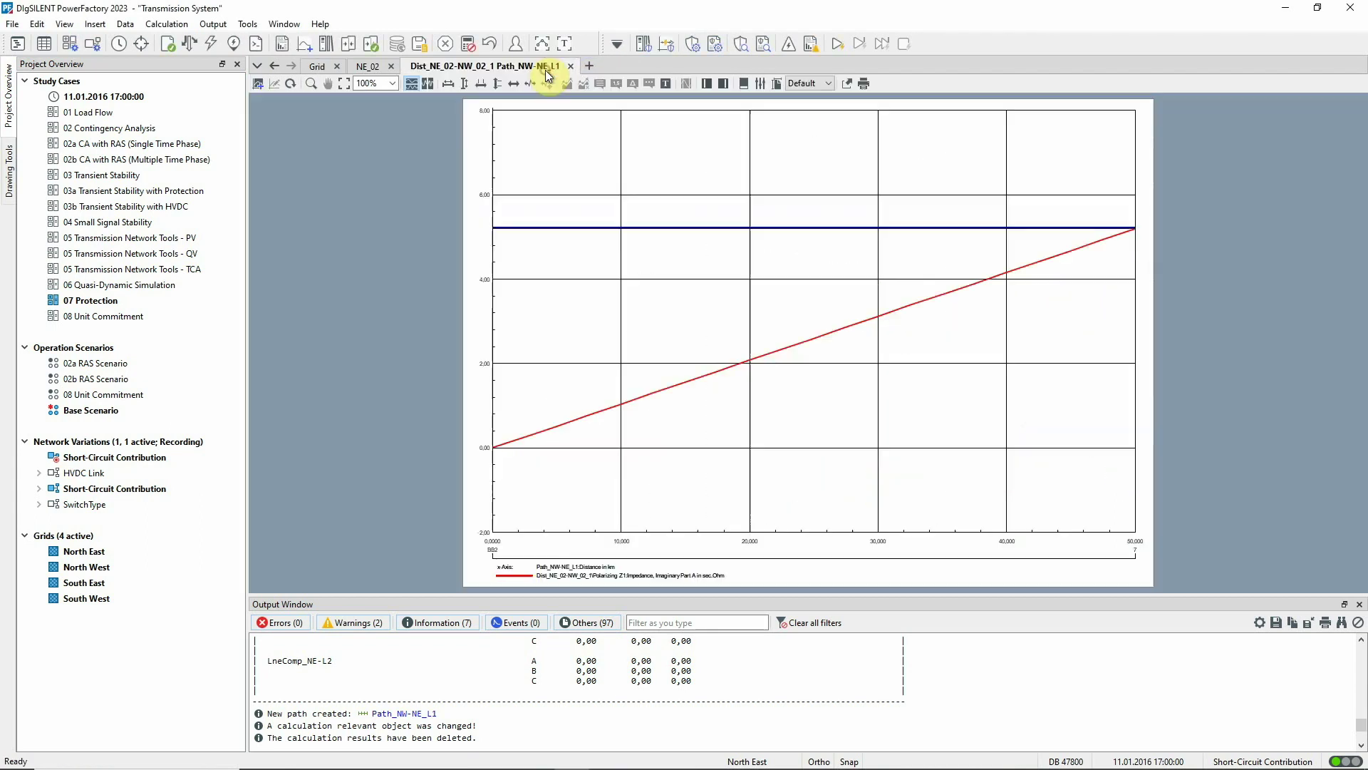